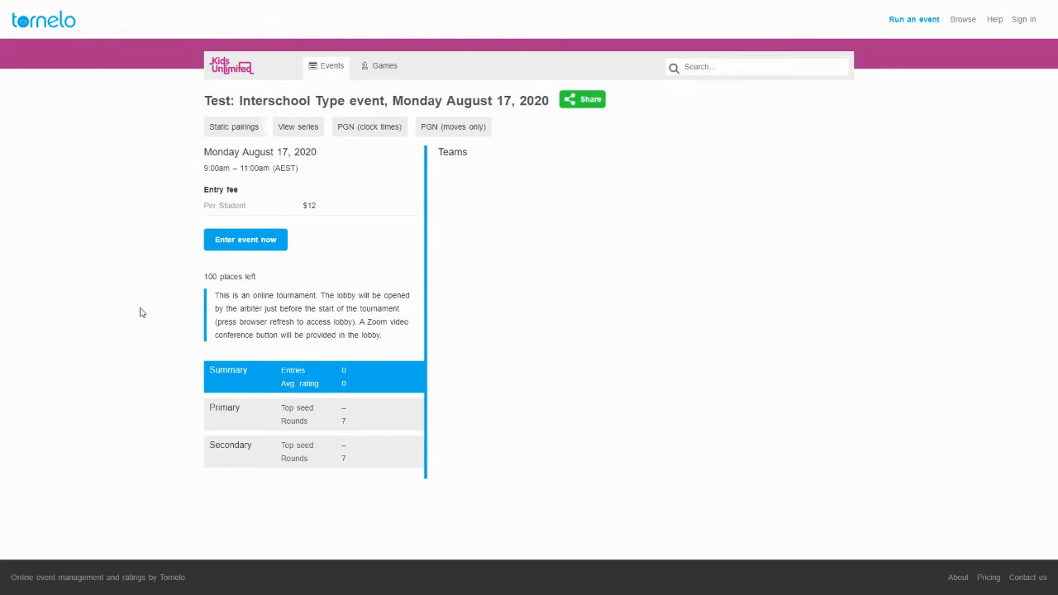
# Start an entry for the Test: Interschool Type event on Monday August 17, 2020.
pyautogui.click(237, 246)
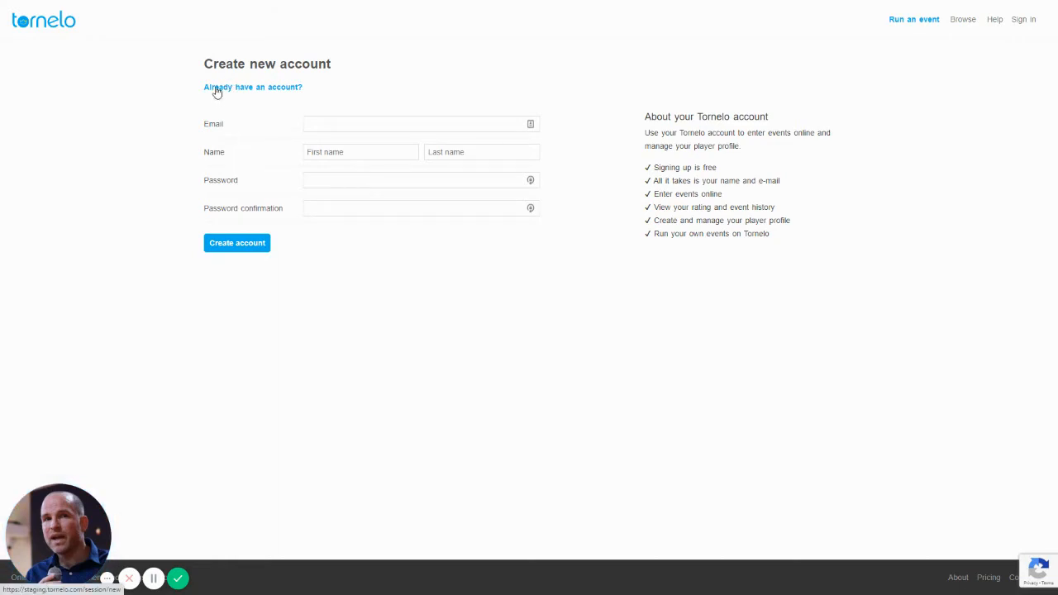
# Look at the Sign in page, then return to the blank Create new account form.
pyautogui.click(258, 96)
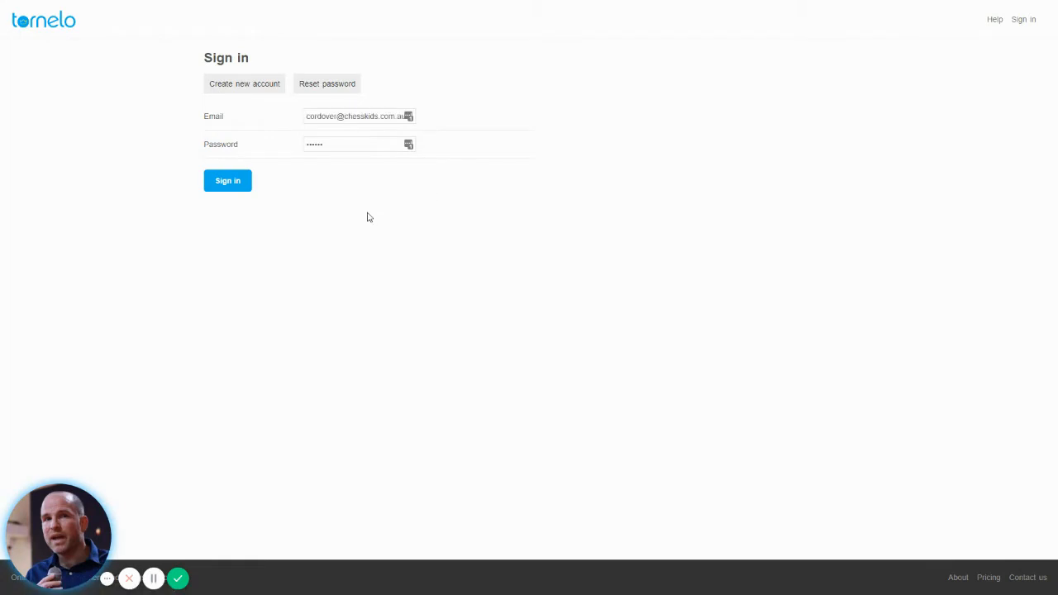
pyautogui.hotkey('alt', 'Left')
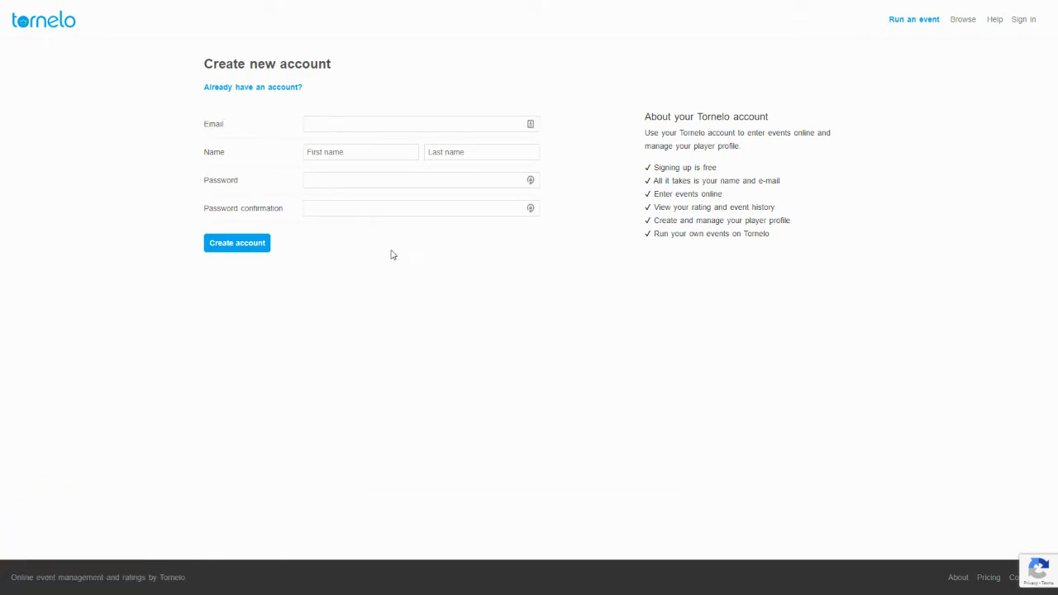
# Fill in the account e-mail, first and last name, password and password confirmation.
pyautogui.click(333, 125)
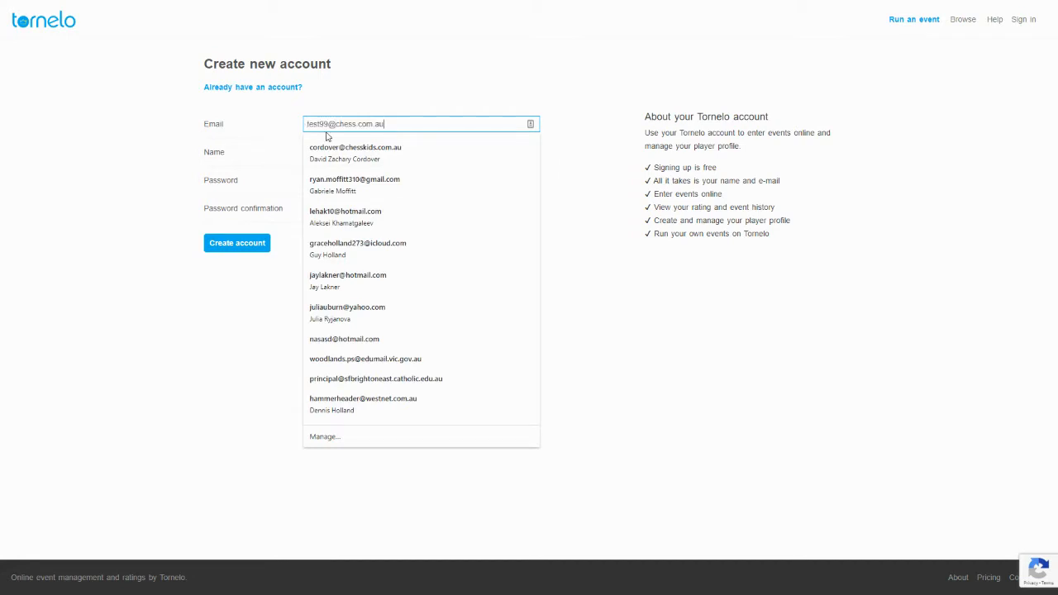
pyautogui.click(328, 142)
pyautogui.click(328, 152)
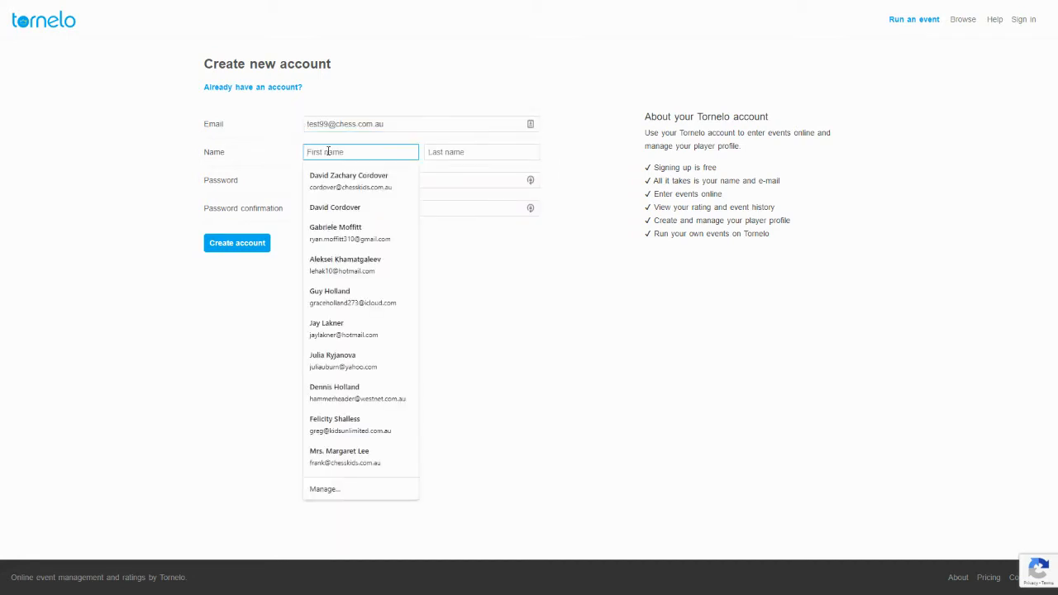
pyautogui.write('David')
pyautogui.press('Tab')
pyautogui.write('Test')
pyautogui.press('Tab')
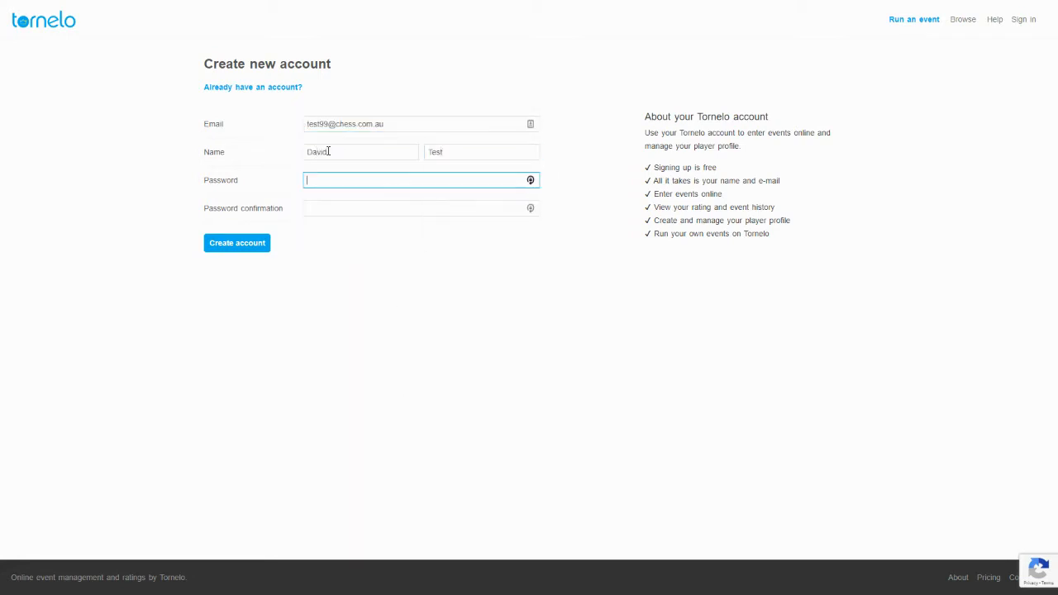
pyautogui.write('12345')
pyautogui.press('Tab')
pyautogui.write('1')
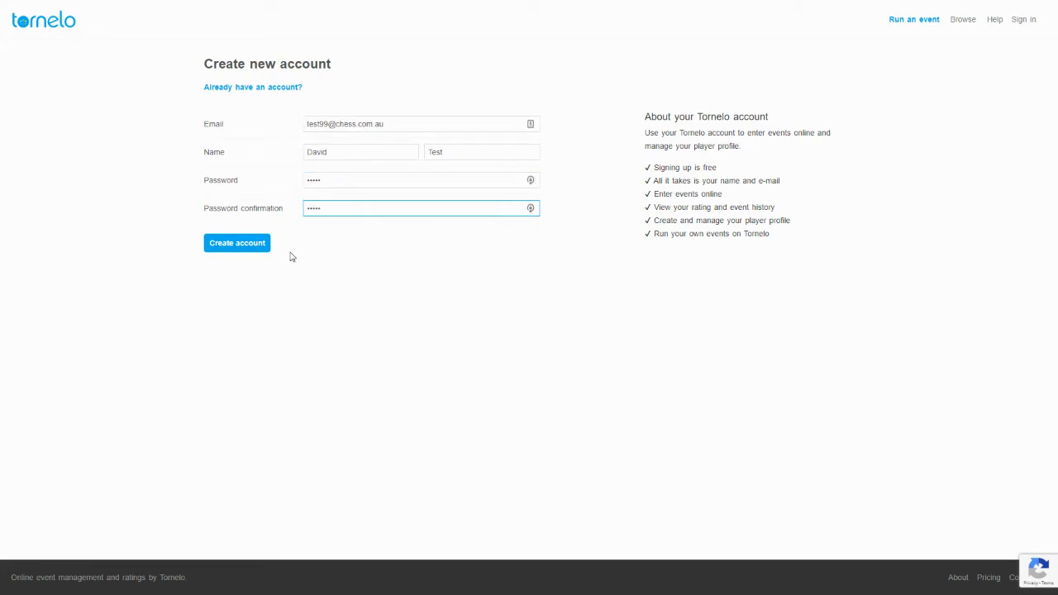
# Submit the account, dismiss the e-mail-already-taken error, and revise the e-mail address.
pyautogui.click(245, 247)
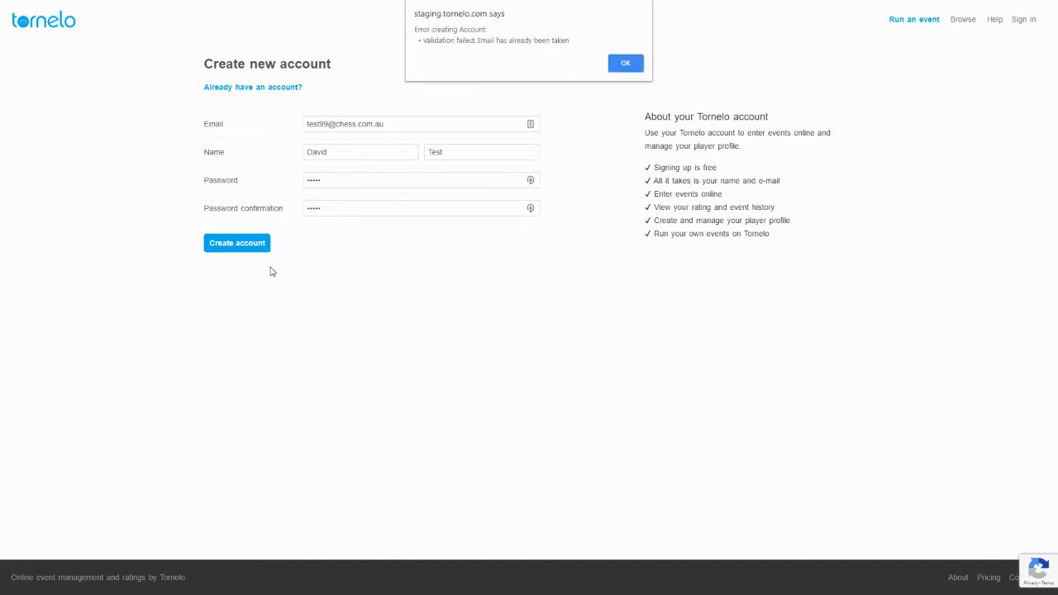
pyautogui.click(615, 69)
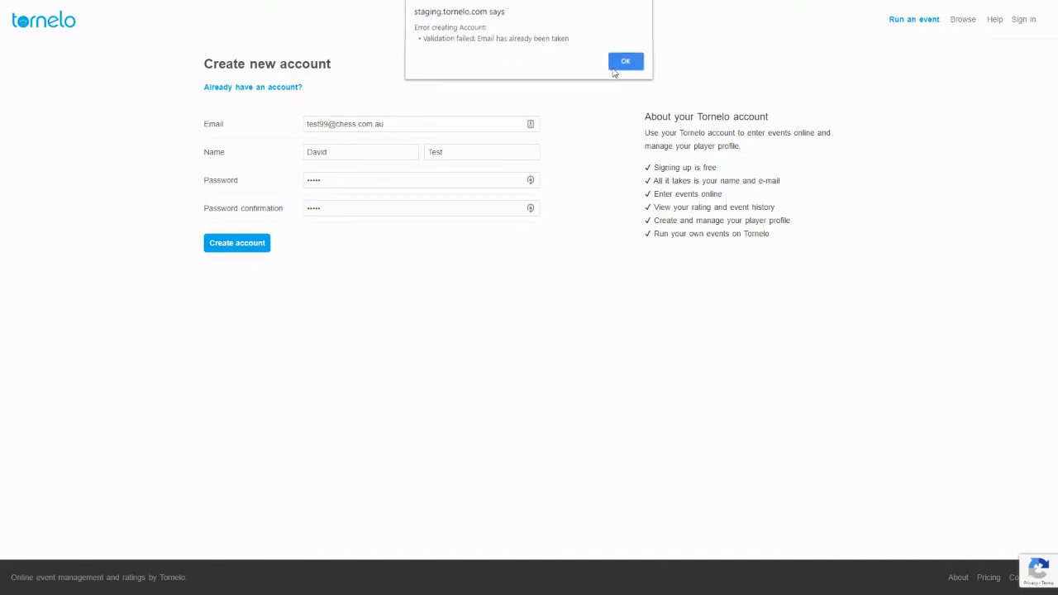
pyautogui.click(320, 123)
pyautogui.write('1')
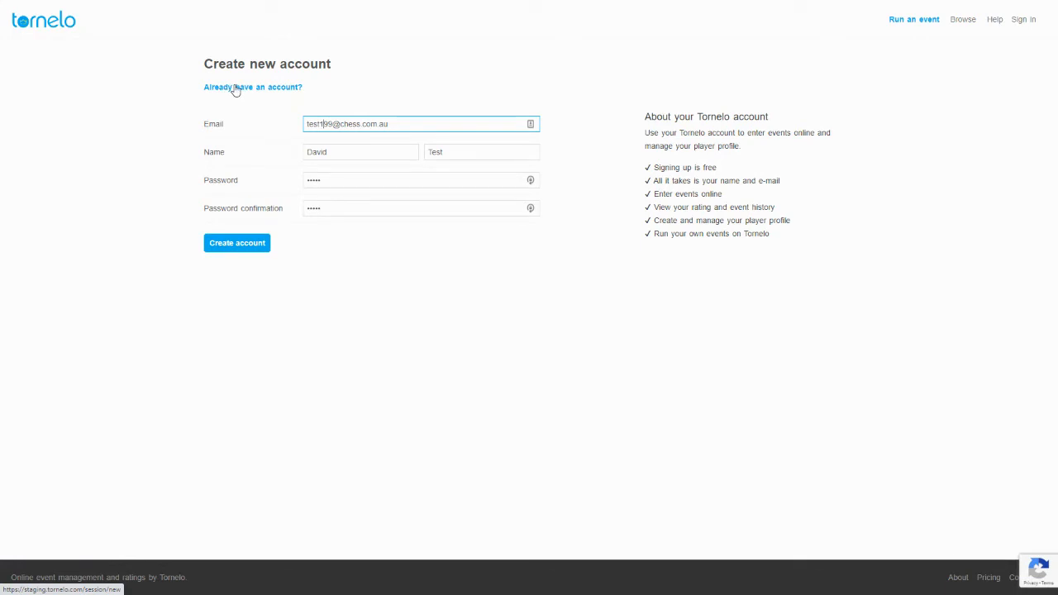
# Create the account, decline saving the login in LastPass, and begin adding a team of multiple players.
pyautogui.click(249, 244)
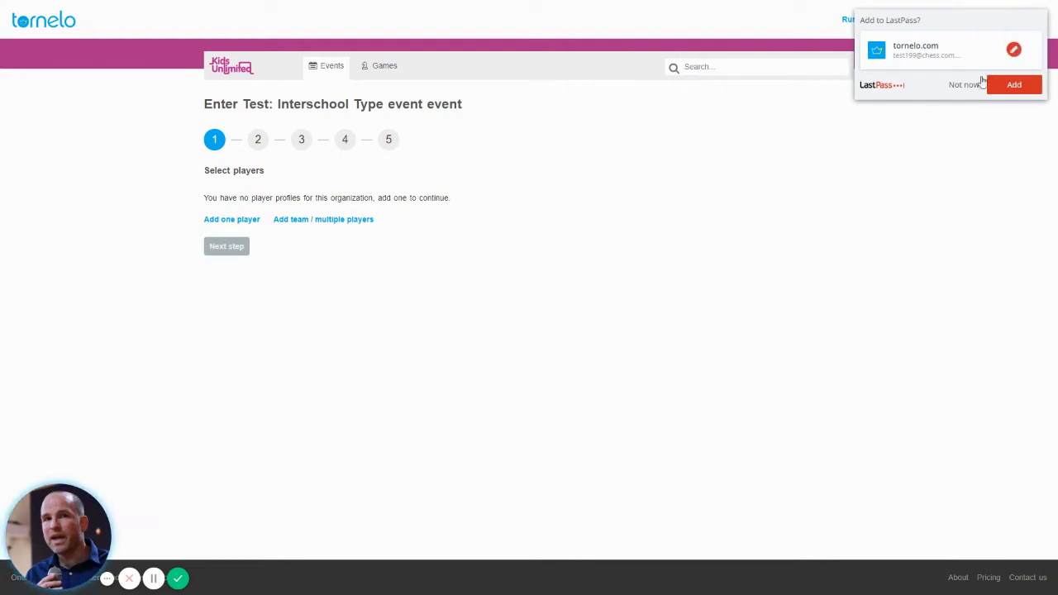
pyautogui.click(969, 85)
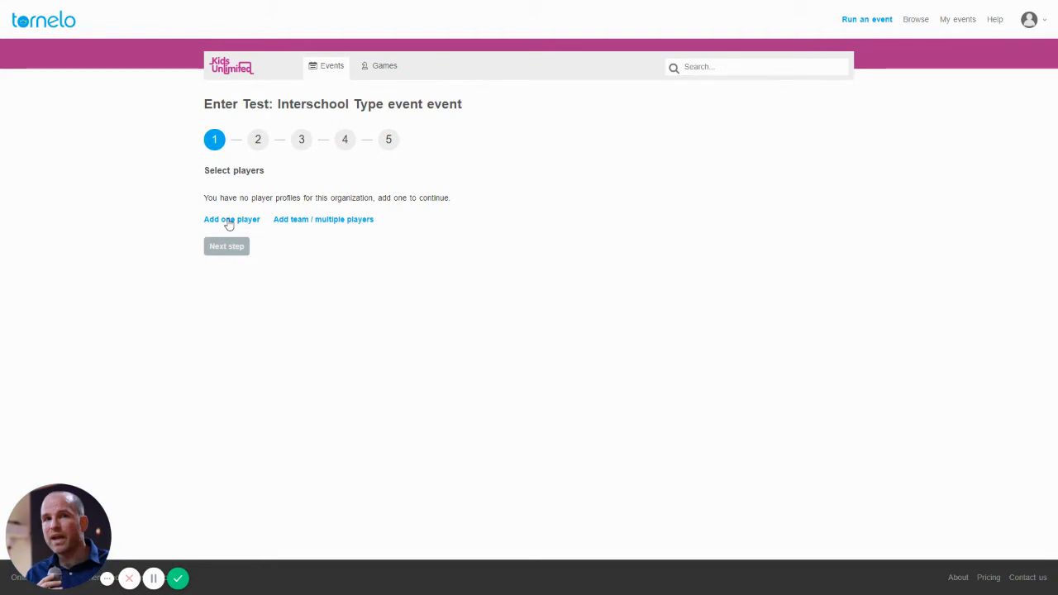
pyautogui.click(304, 221)
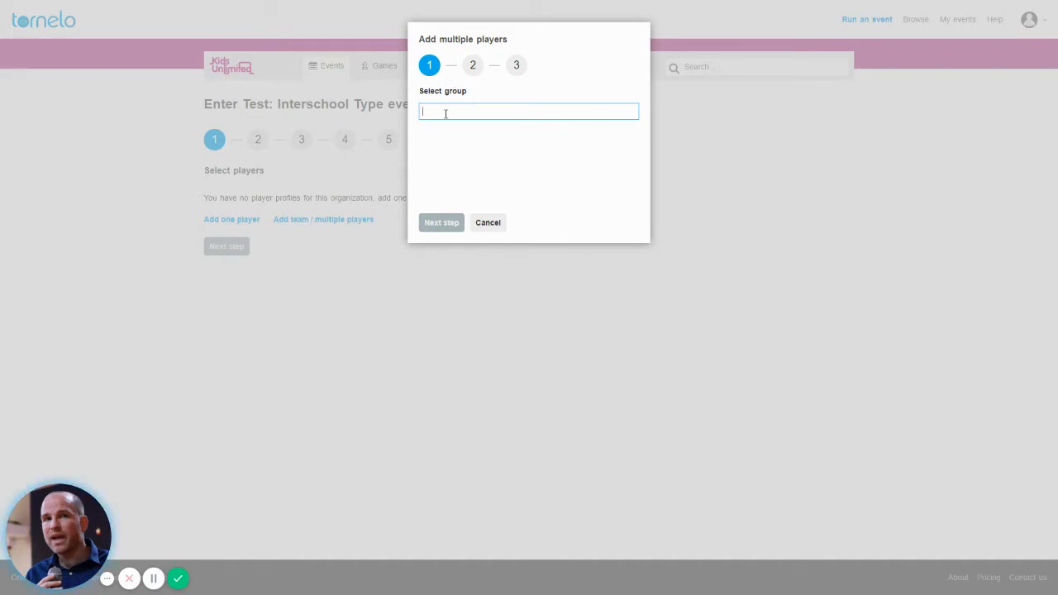
# Choose the Glendal Primary group (2306 entries) for the new players and continue.
pyautogui.write('Glendal pr')
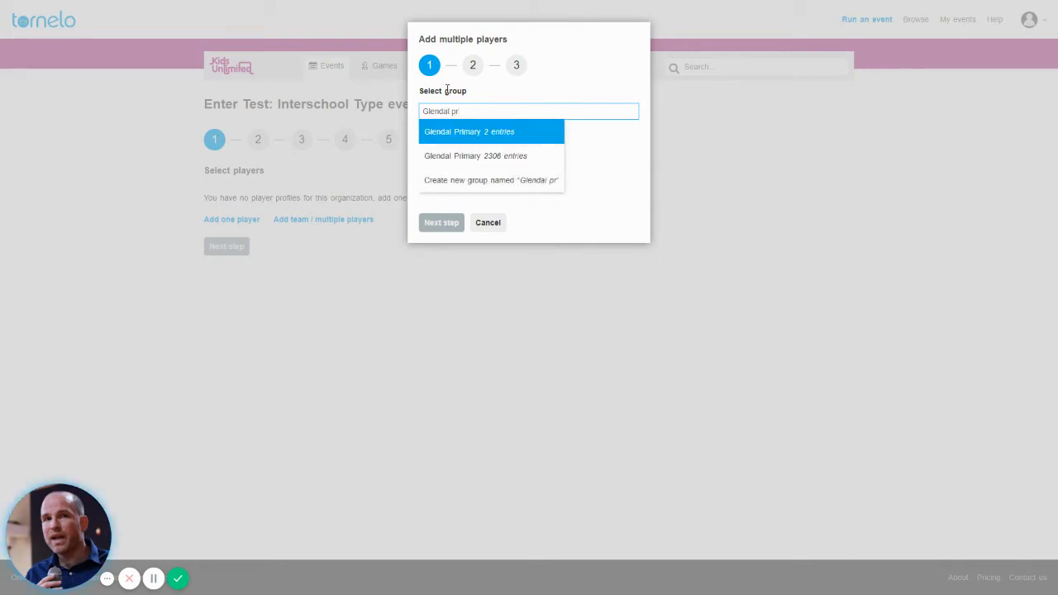
pyautogui.click(451, 159)
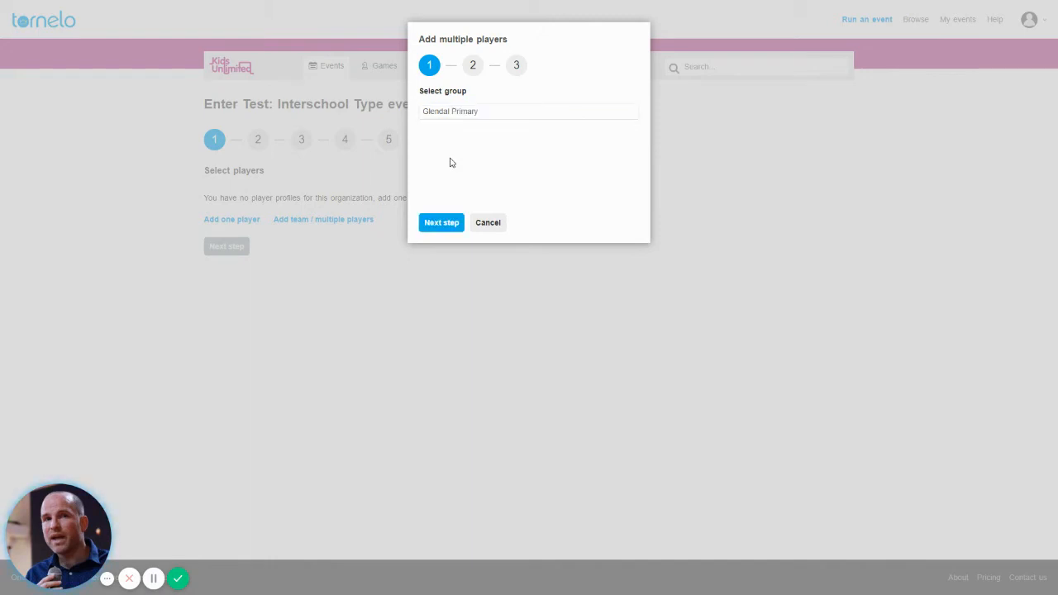
pyautogui.click(441, 223)
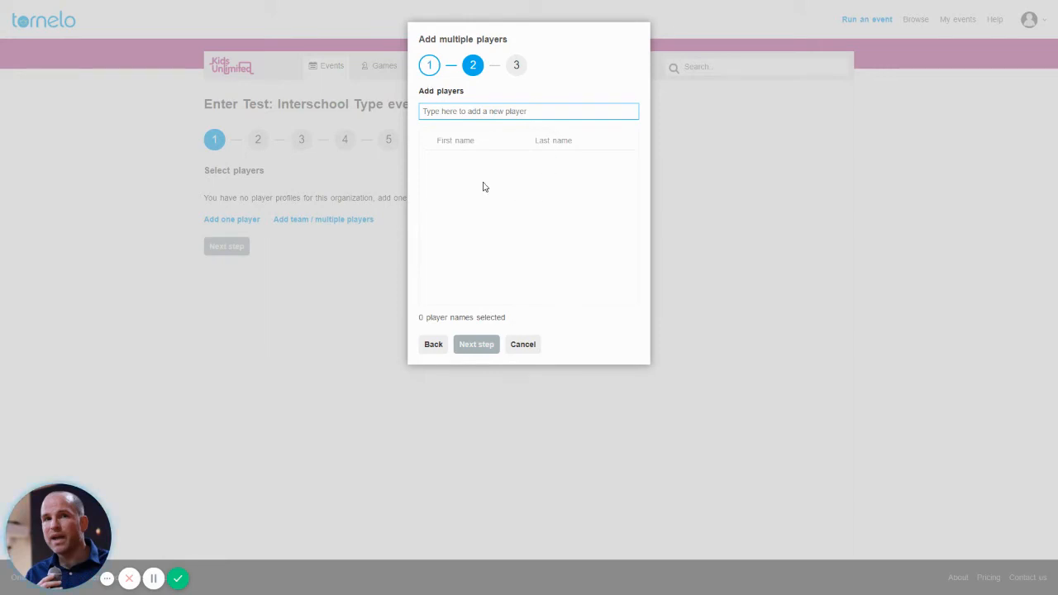
# Add one existing player and create three new player profiles, then continue to privacy.
pyautogui.write('James')
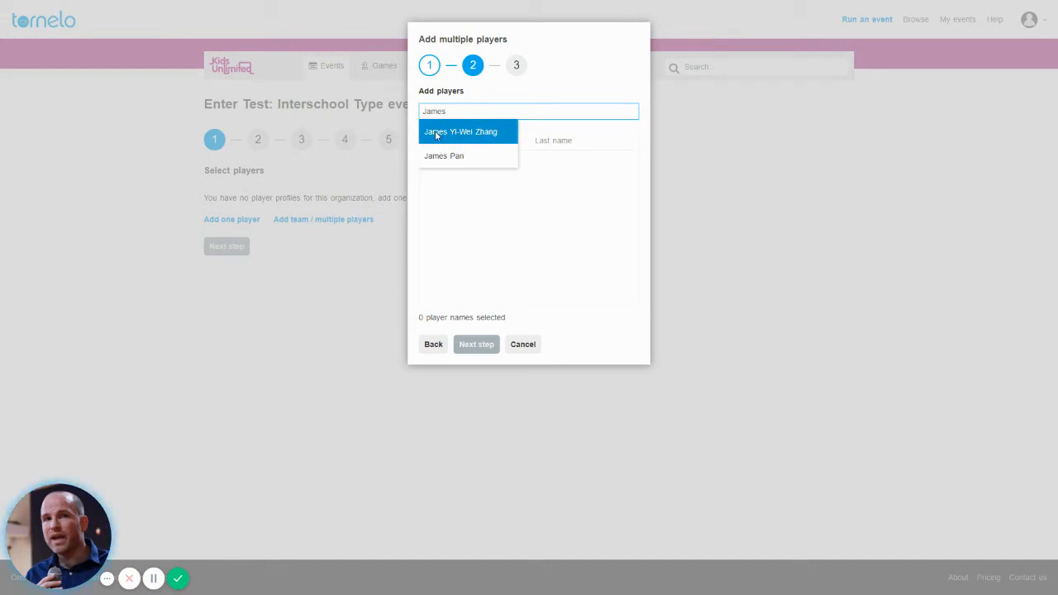
pyautogui.click(437, 135)
pyautogui.click(460, 114)
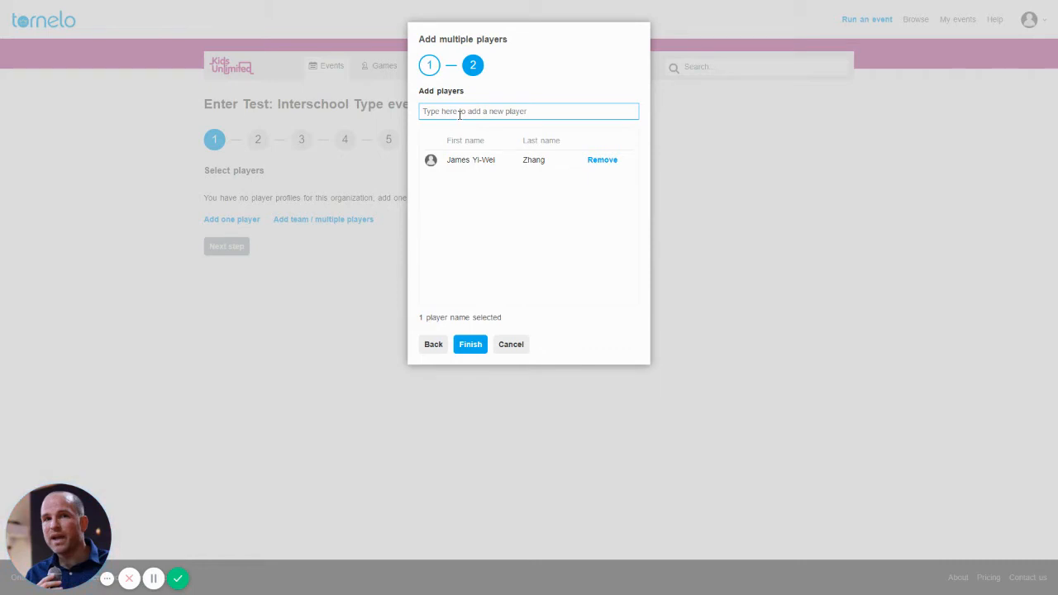
pyautogui.write('Rock')
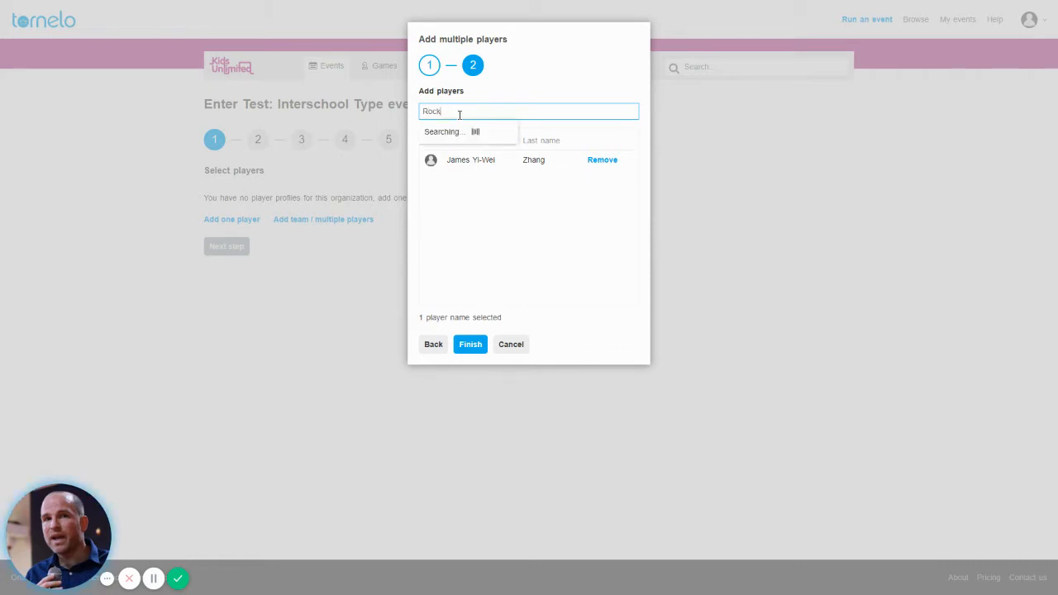
pyautogui.write('y Balboa')
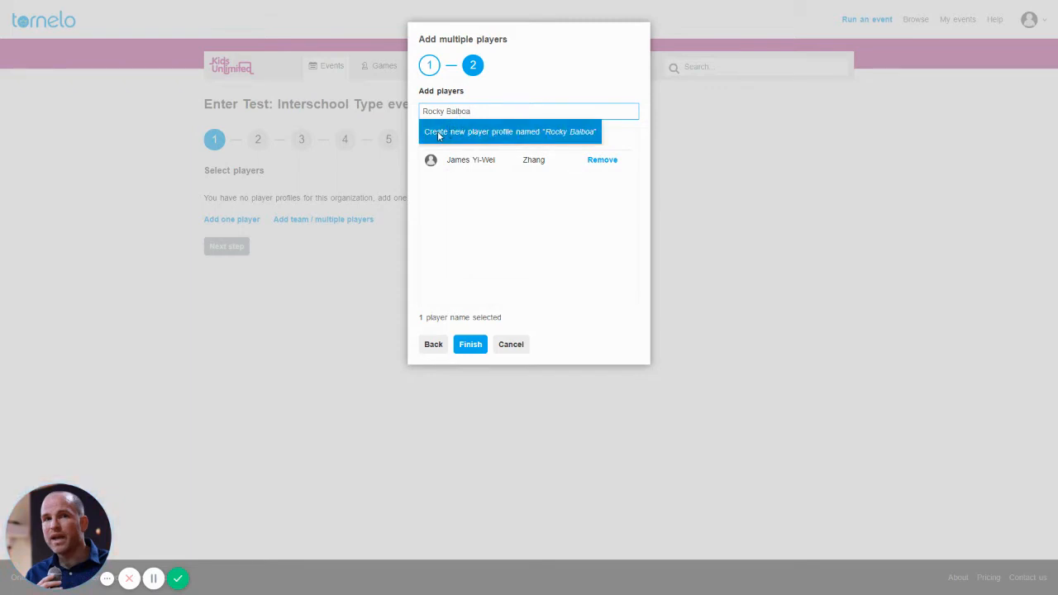
pyautogui.click(569, 131)
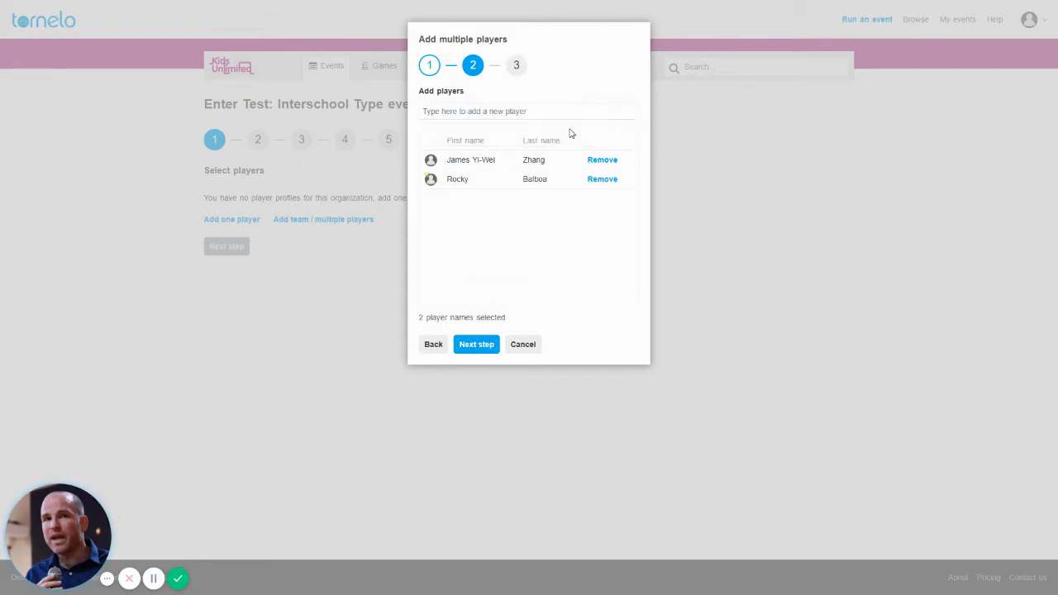
pyautogui.click(463, 111)
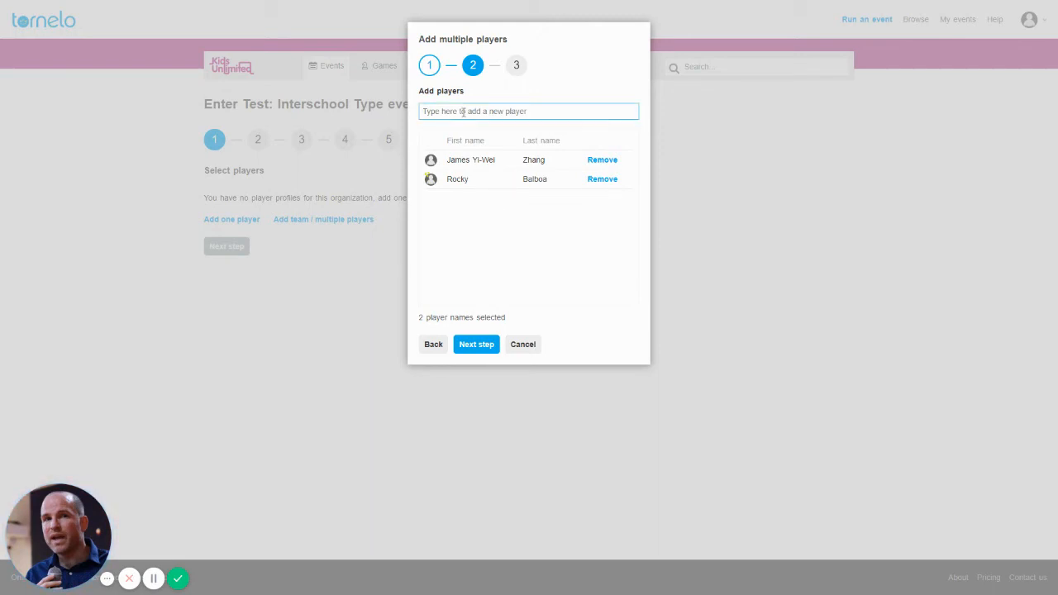
pyautogui.write('Unicorn Theere')
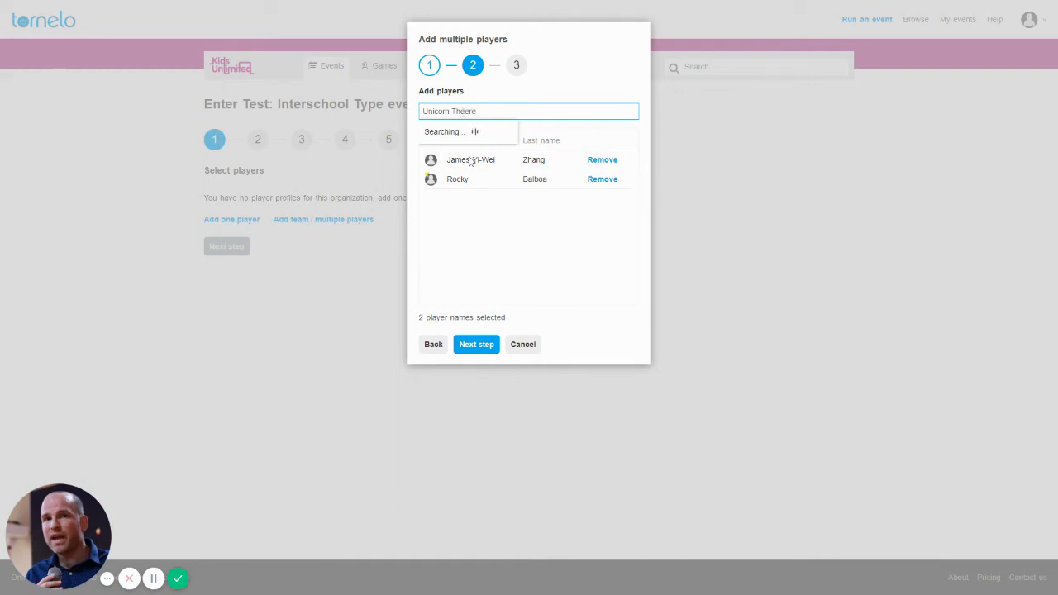
pyautogui.press('Return')
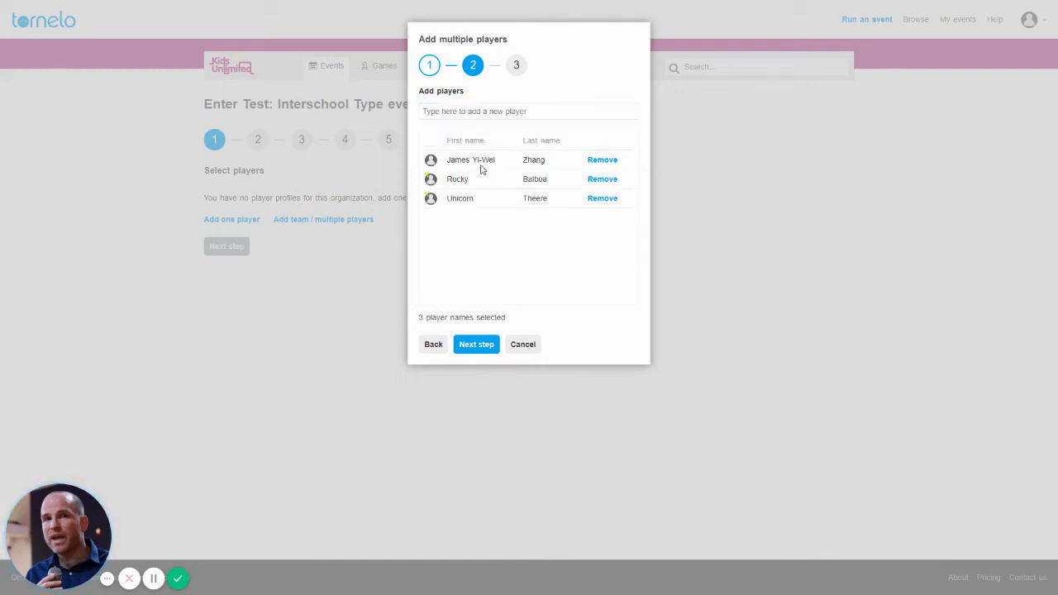
pyautogui.click(462, 112)
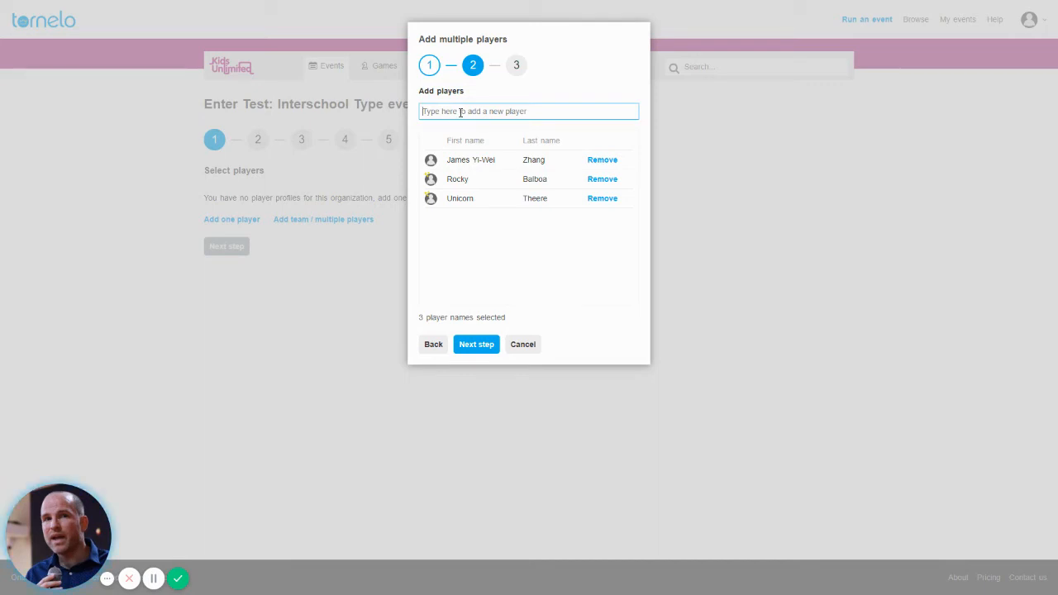
pyautogui.write('Simon Garfunk')
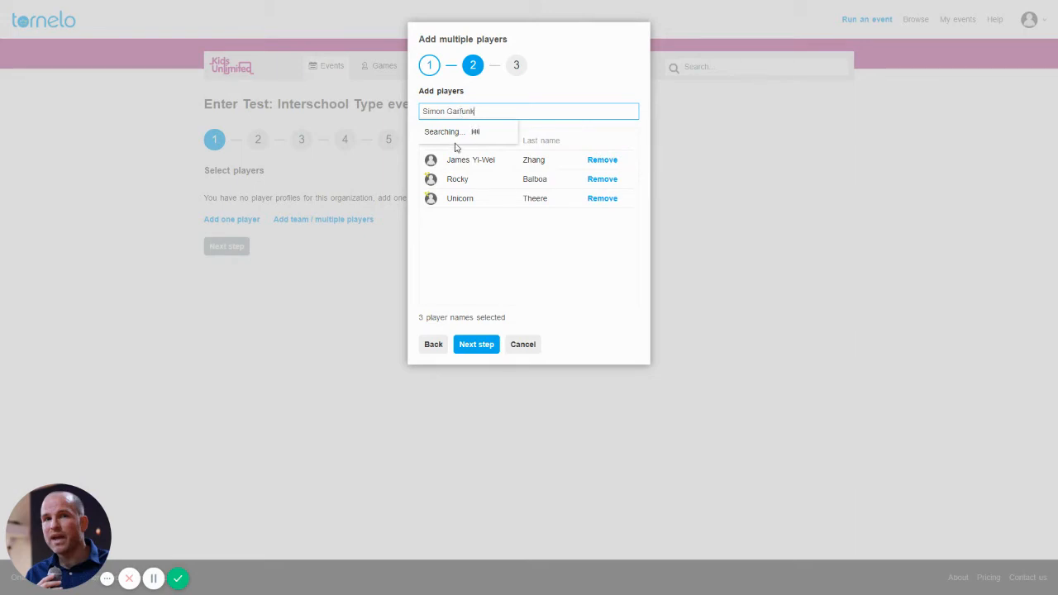
pyautogui.click(468, 132)
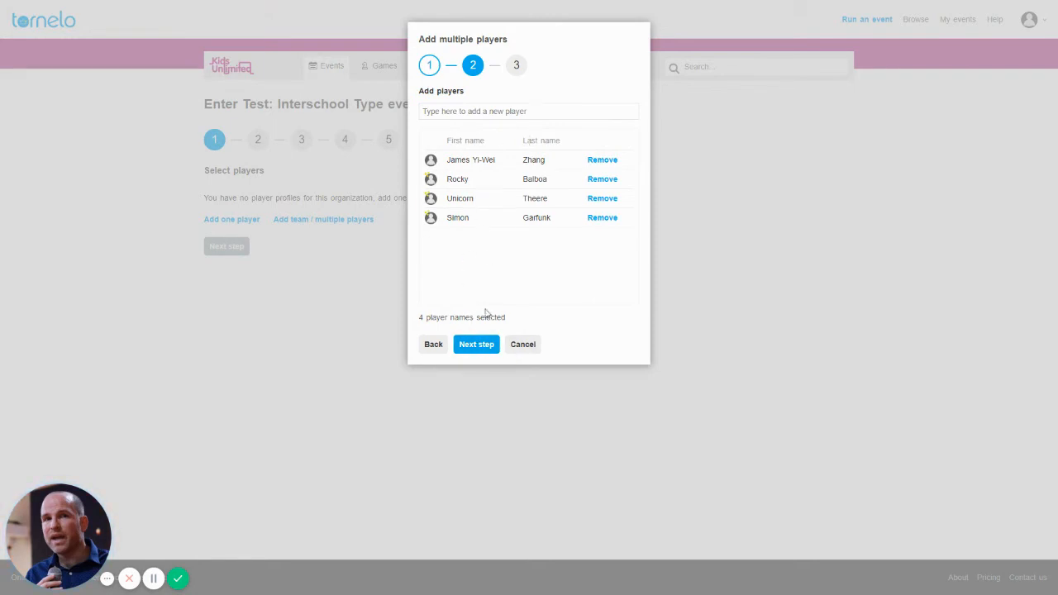
pyautogui.click(481, 347)
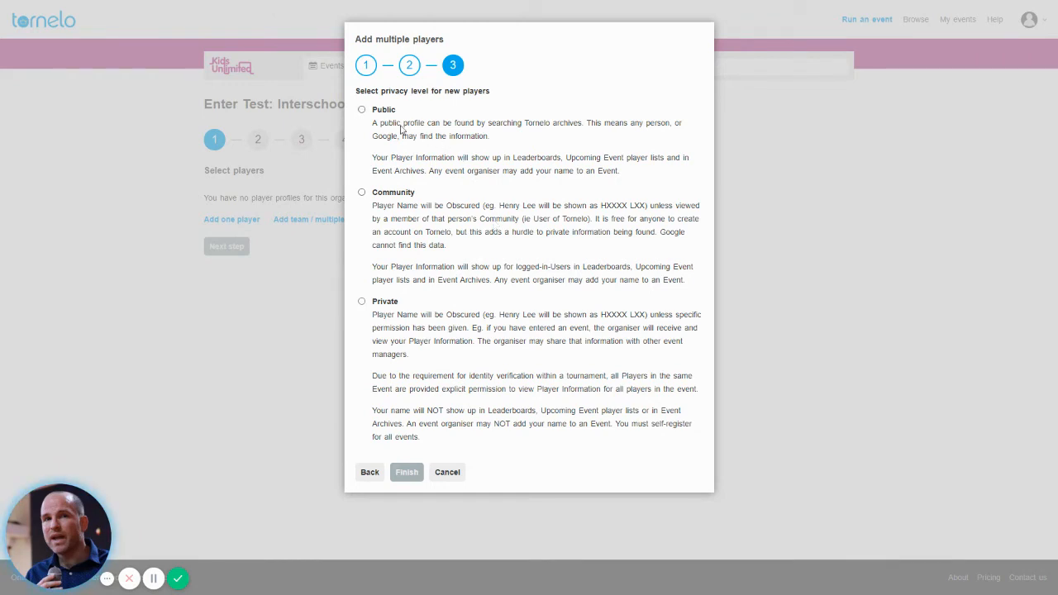
# Set the new players' privacy level to Community and finish adding them.
pyautogui.click(361, 111)
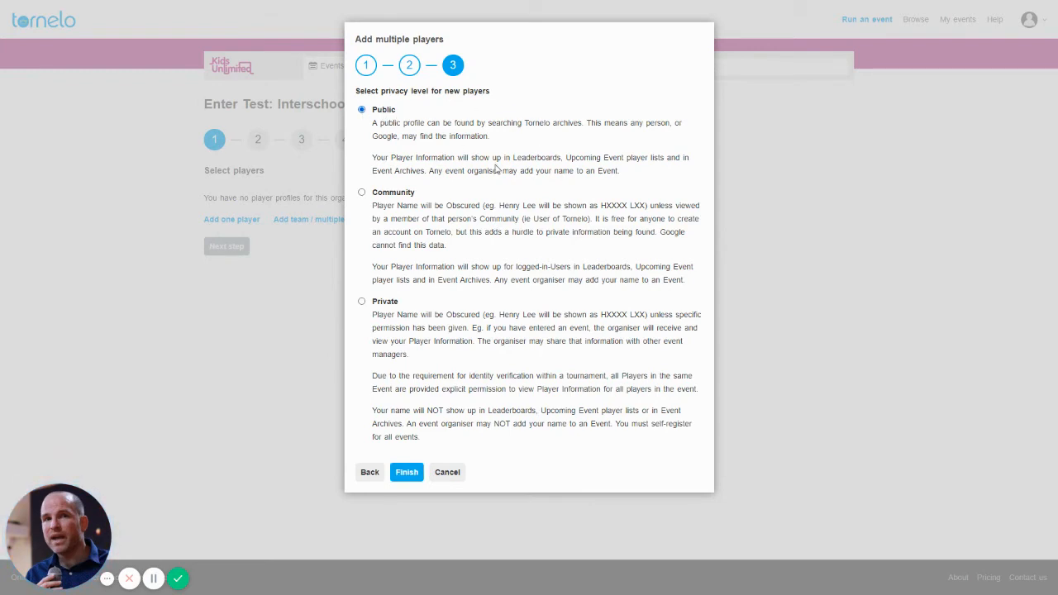
pyautogui.click(362, 192)
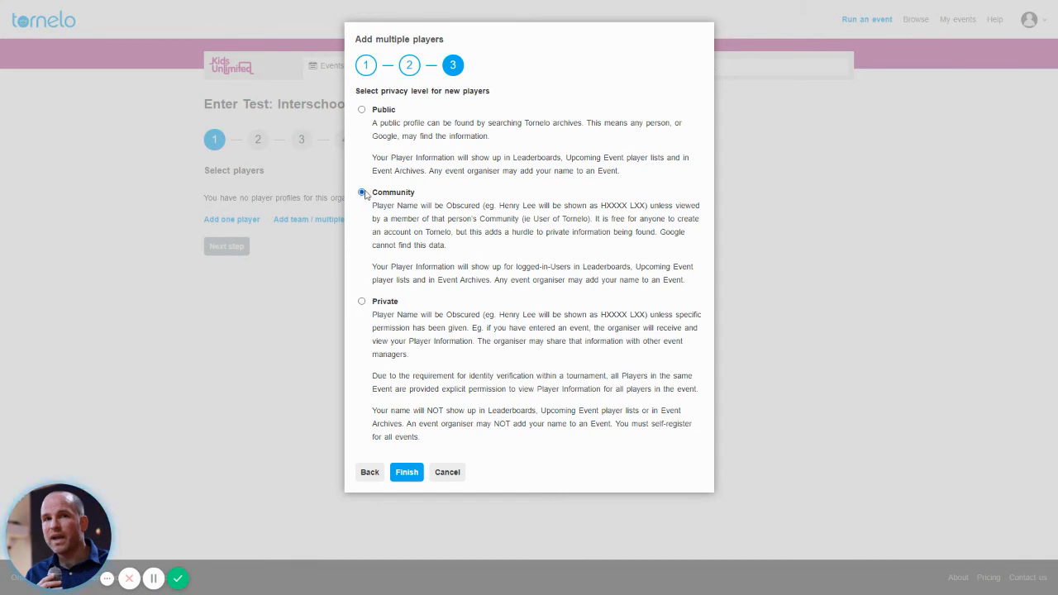
pyautogui.click(407, 474)
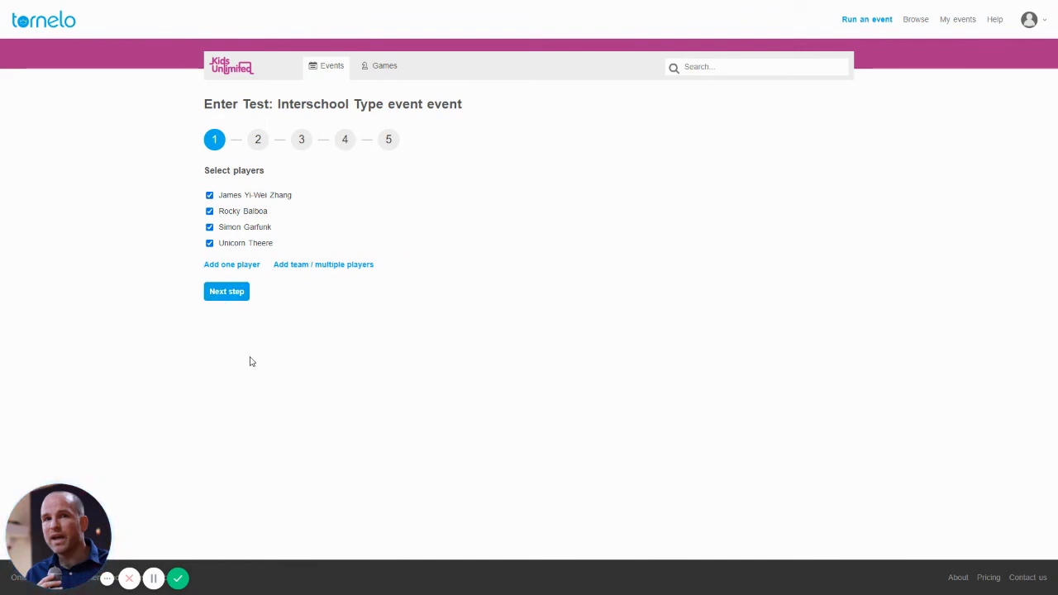
# On Entry details, put the first three players in Primary and the fourth in Secondary division.
pyautogui.click(230, 296)
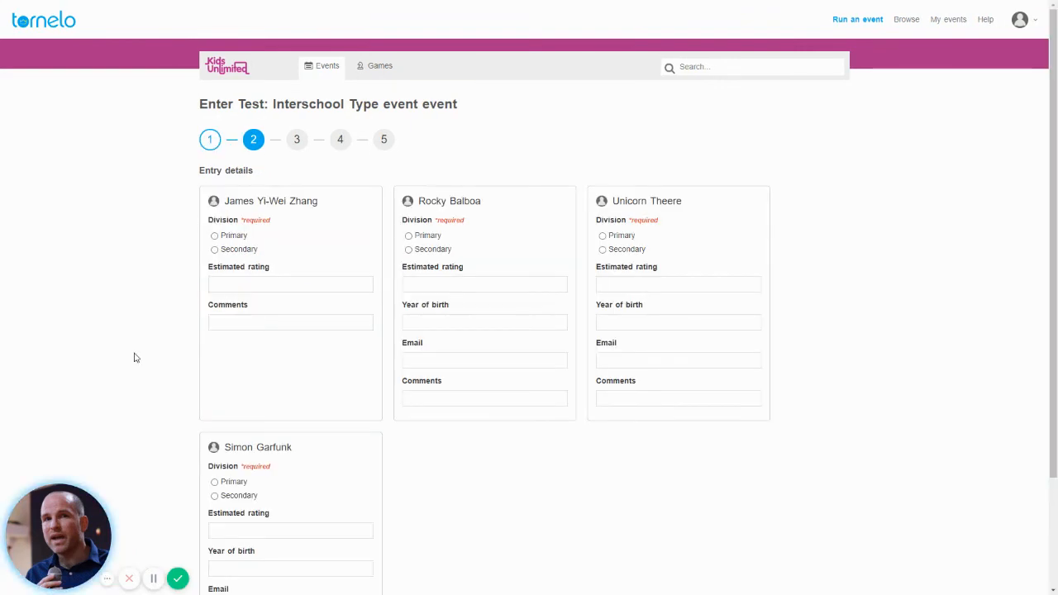
pyautogui.scroll(-1, 120, 355)
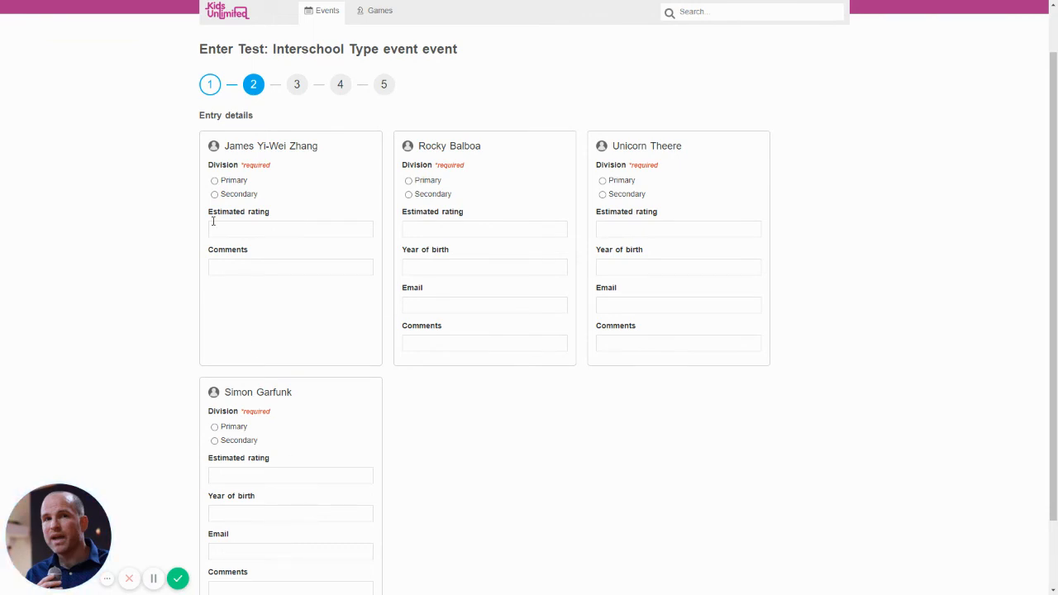
pyautogui.click(215, 180)
pyautogui.click(434, 184)
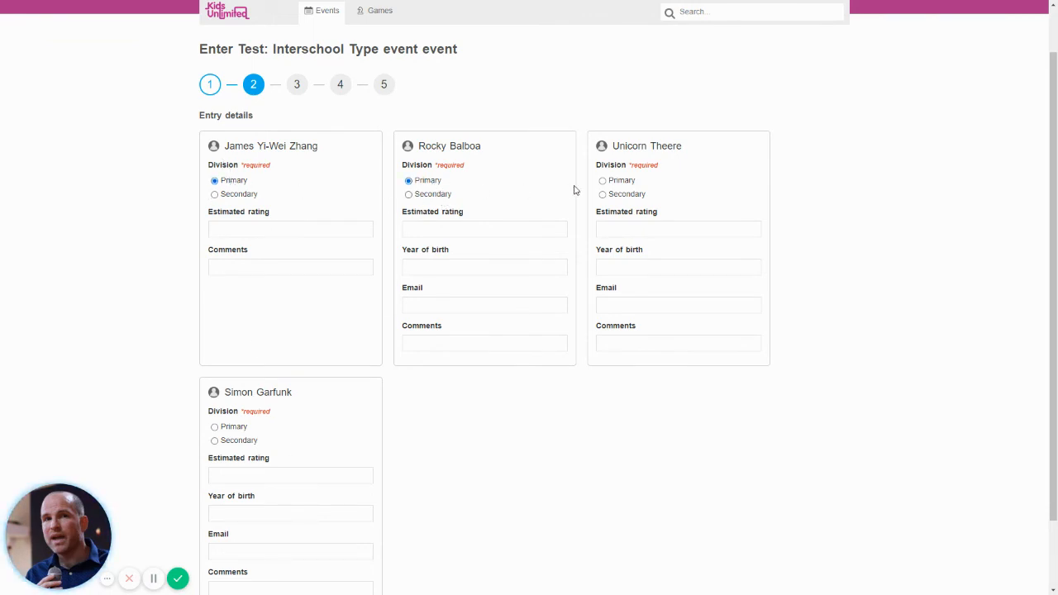
pyautogui.click(606, 183)
pyautogui.click(220, 441)
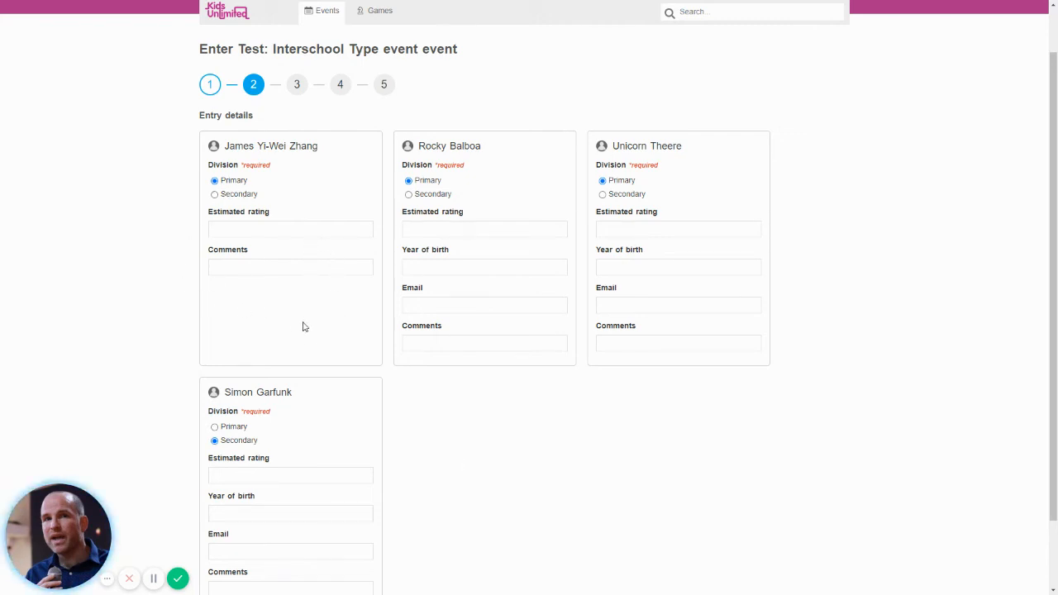
pyautogui.moveTo(227, 164); pyautogui.dragTo(269, 165)
pyautogui.click(268, 163)
# Replace the autofilled e-mail on the second player's card with their own address.
pyautogui.click(421, 308)
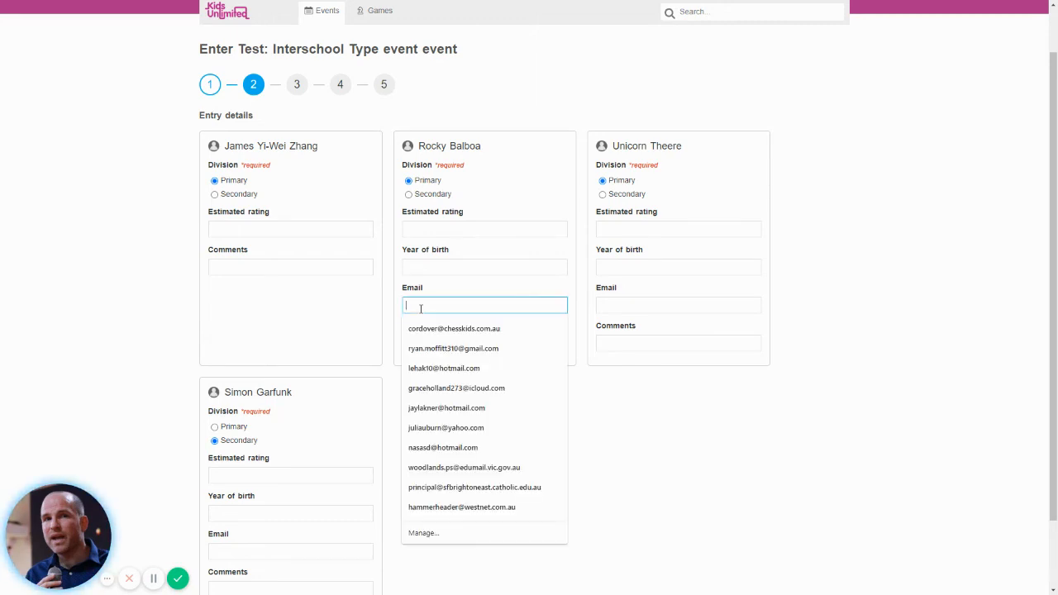
pyautogui.click(428, 349)
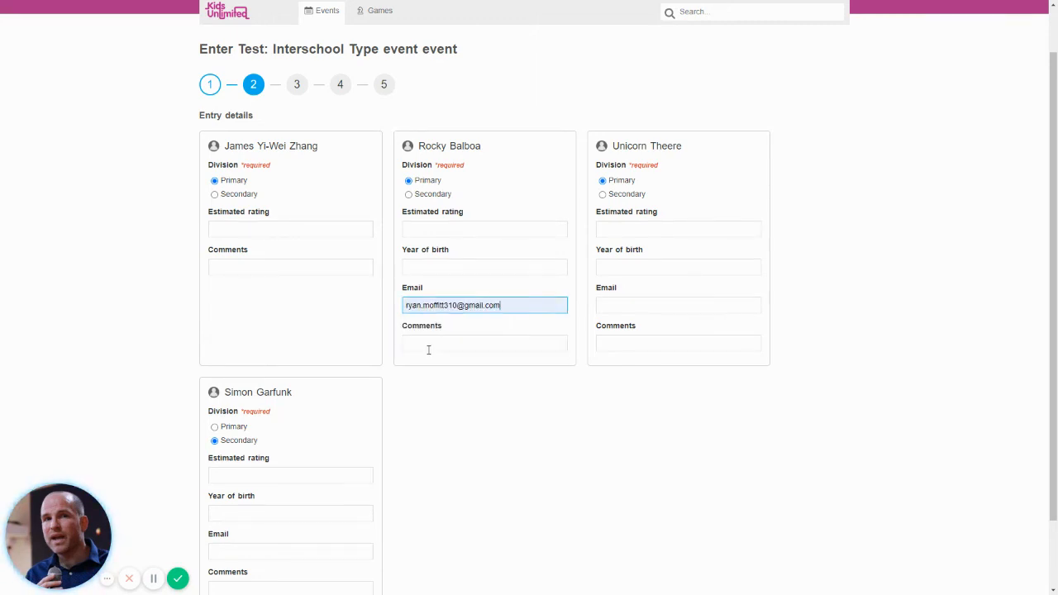
pyautogui.tripleClick(431, 305)
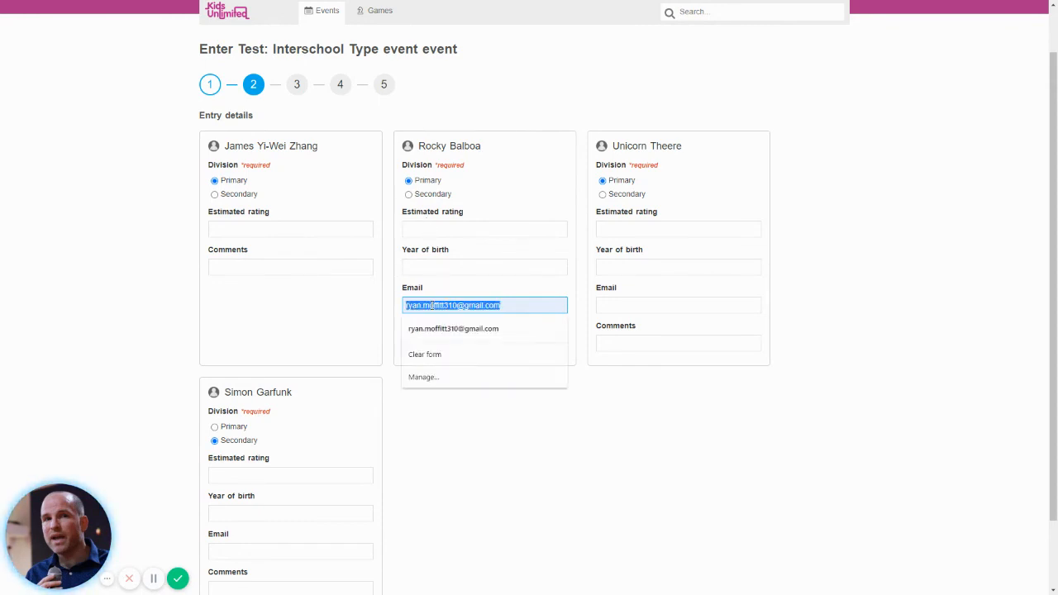
pyautogui.write('Rok')
pyautogui.press('BackSpace')
pyautogui.press('BackSpace')
pyautogui.press('BackSpace')
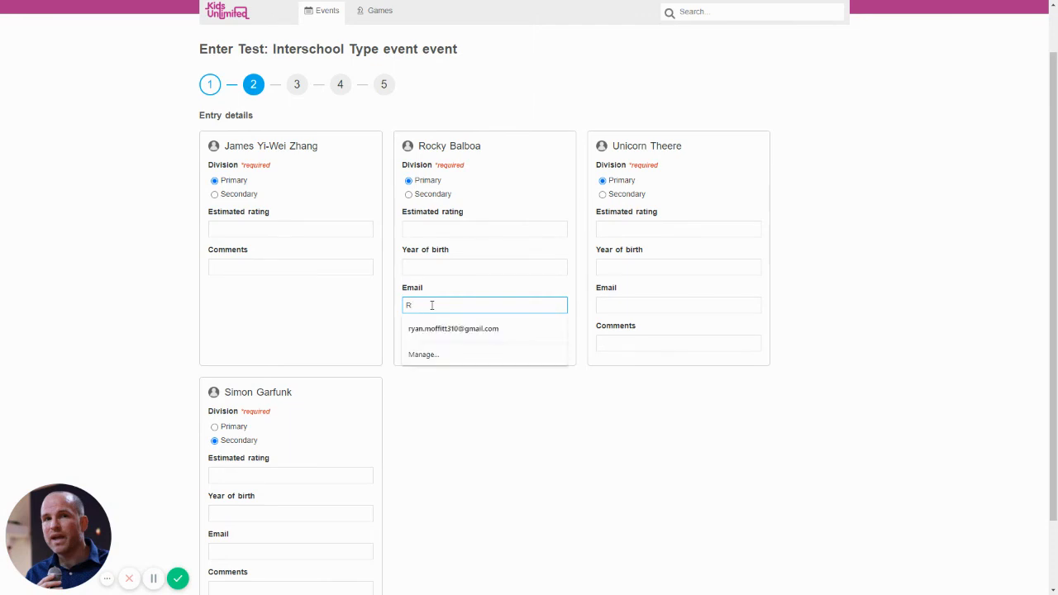
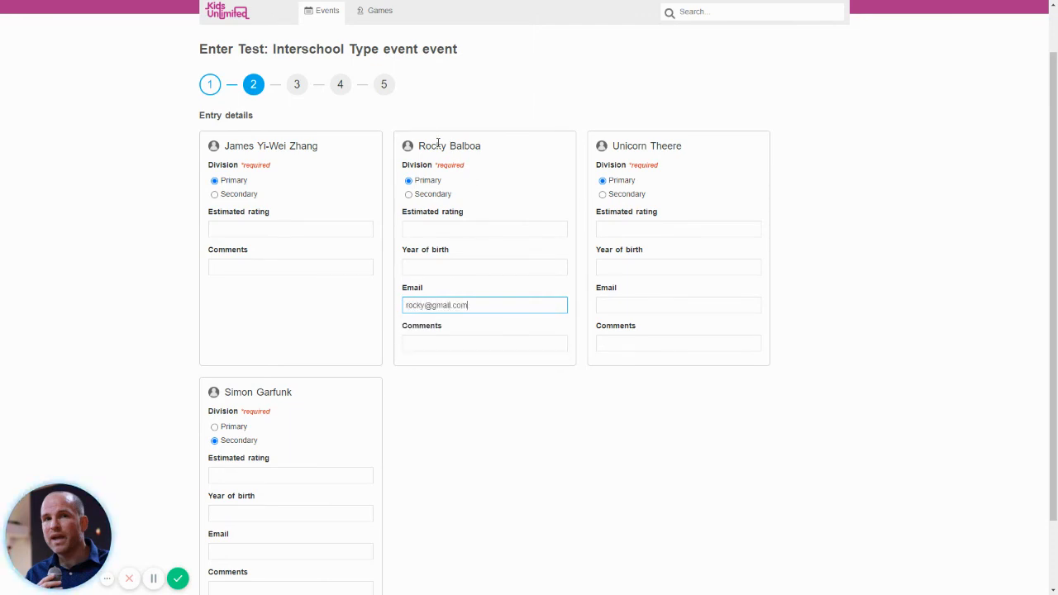
# Enter the third player's e-mail address on their card.
pyautogui.click(621, 303)
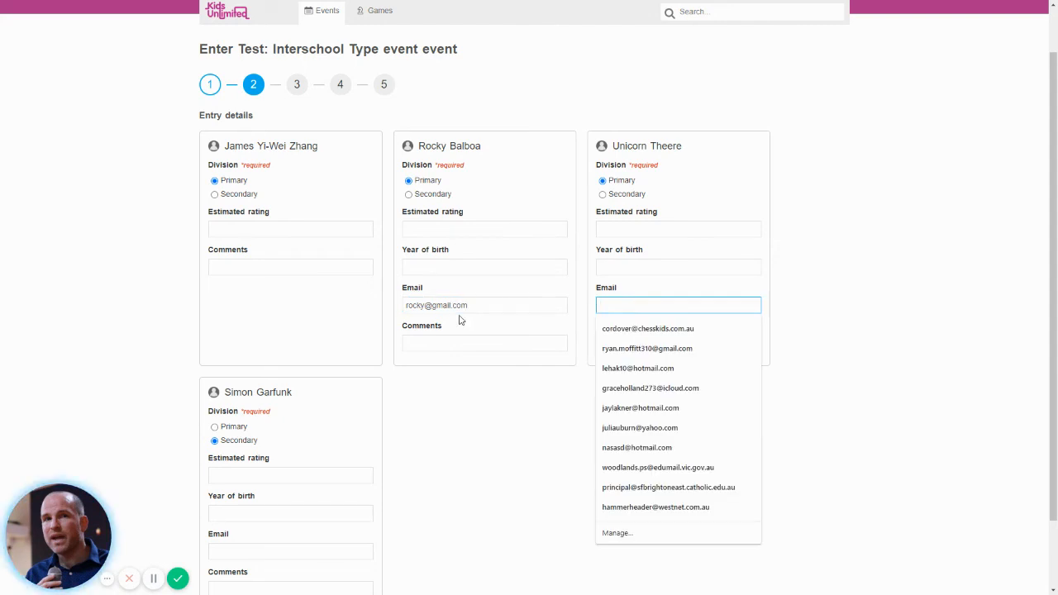
pyautogui.click(558, 333)
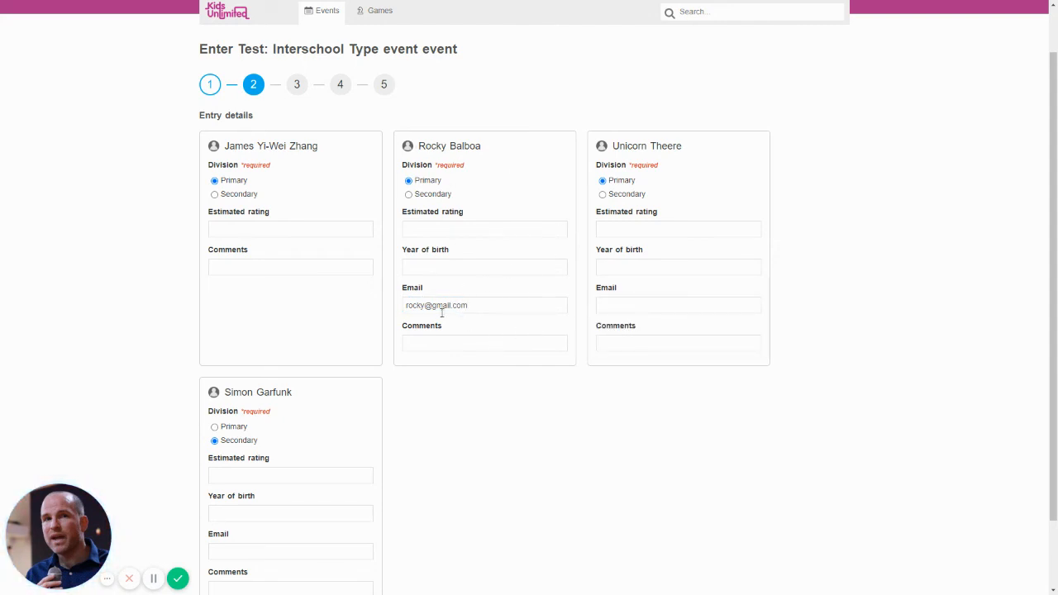
pyautogui.click(627, 303)
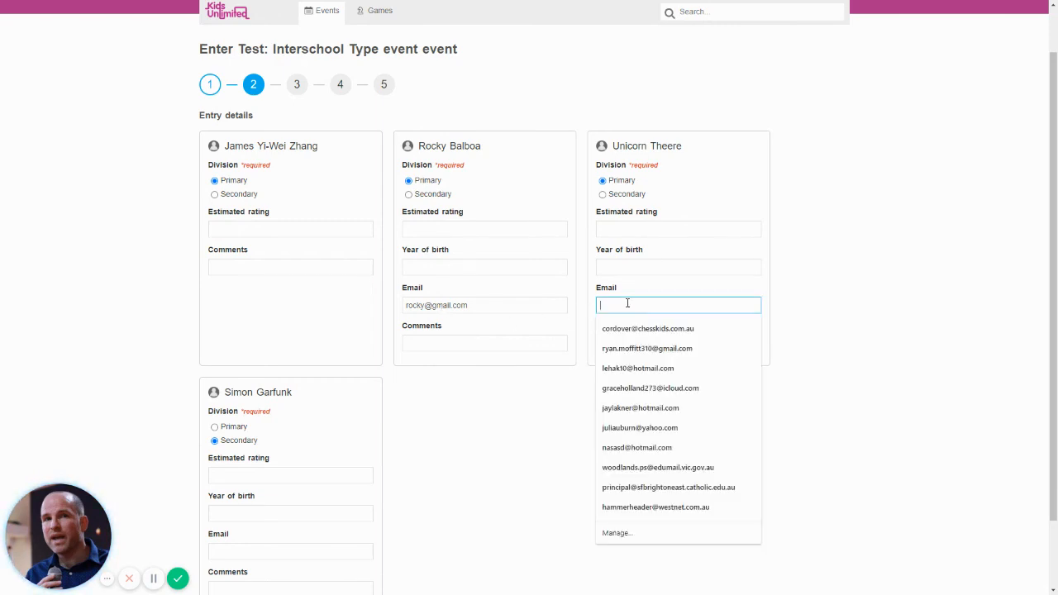
pyautogui.write('unicorn')
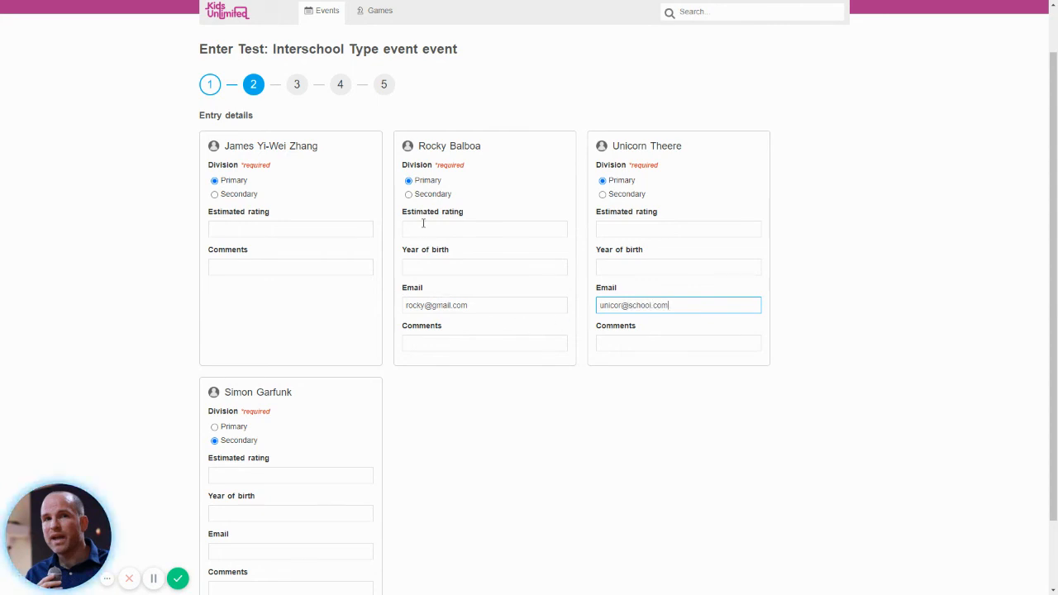
pyautogui.click(754, 399)
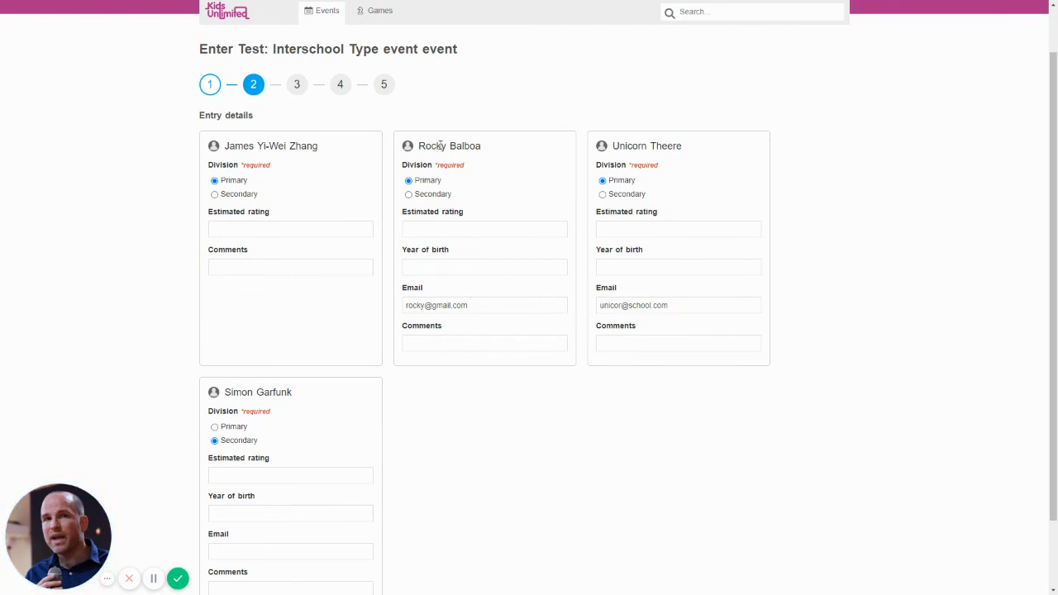
pyautogui.scroll(-1, 426, 413)
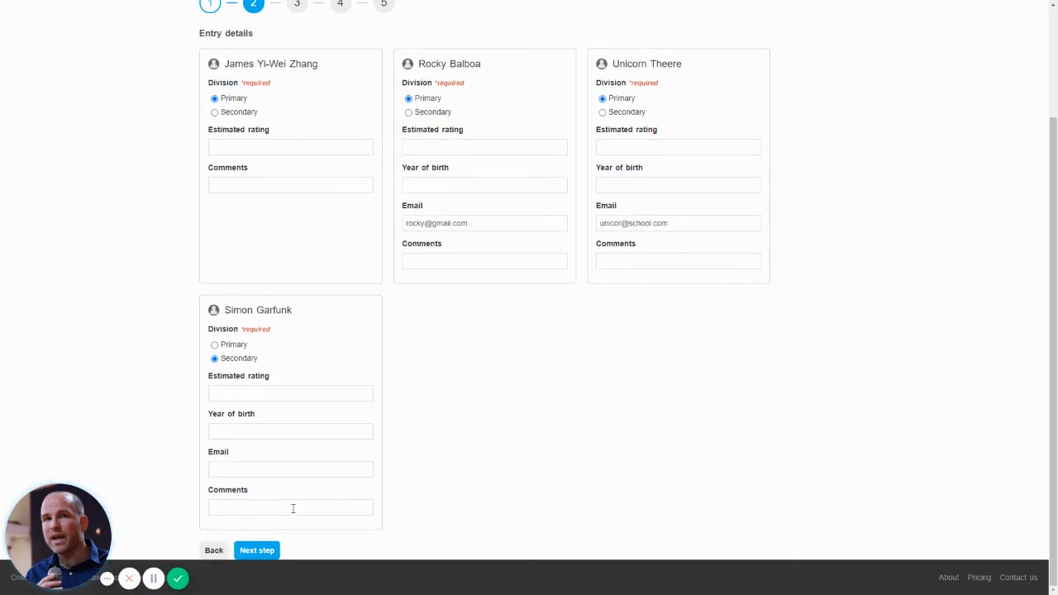
# Enter a contact phone number and proceed to Payment details showing $46 due.
pyautogui.click(258, 552)
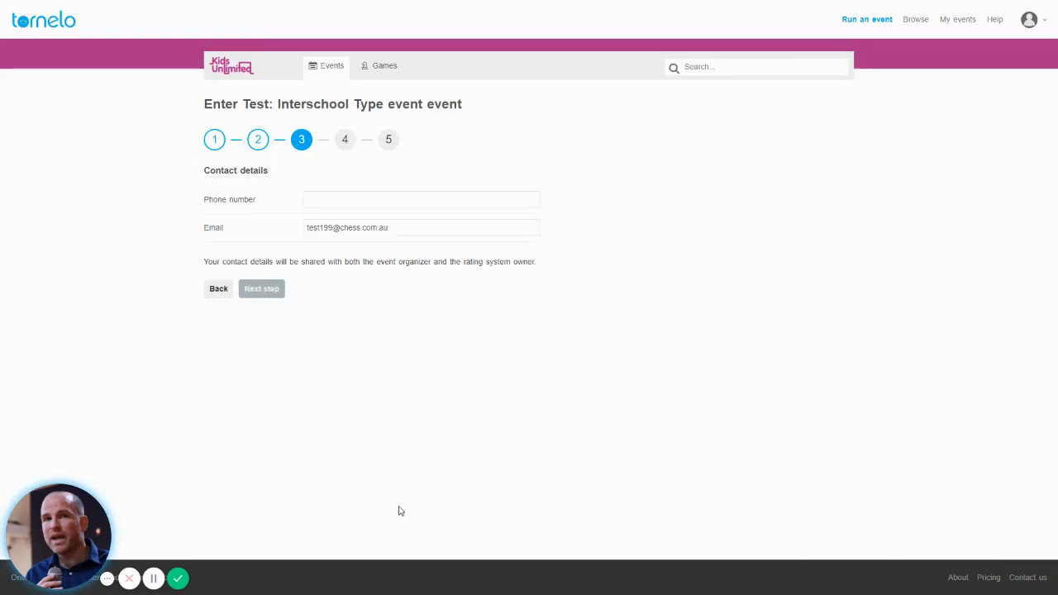
pyautogui.click(316, 199)
pyautogui.write('0411111111')
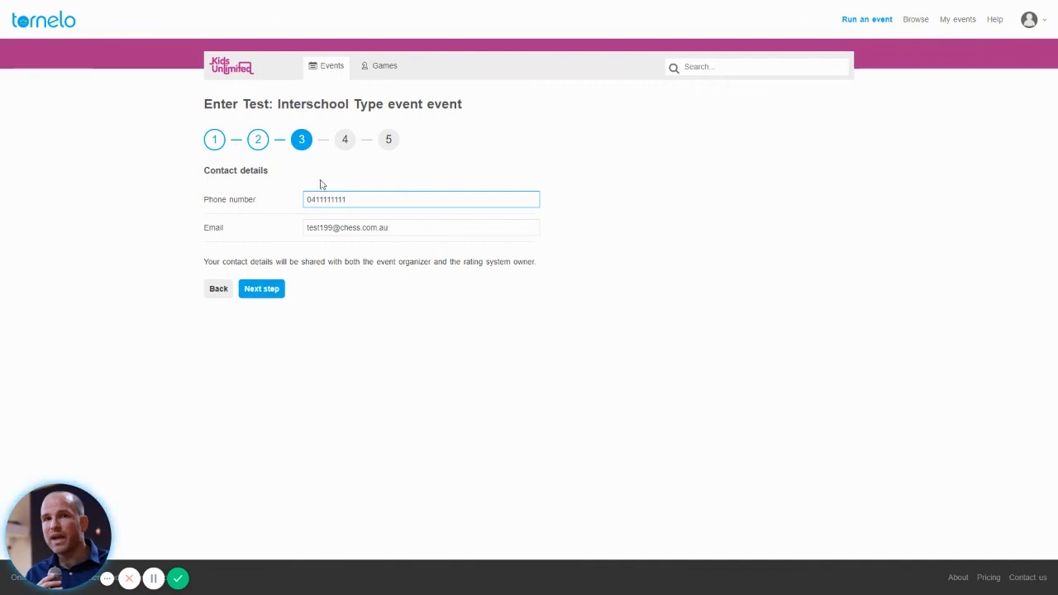
pyautogui.click(270, 289)
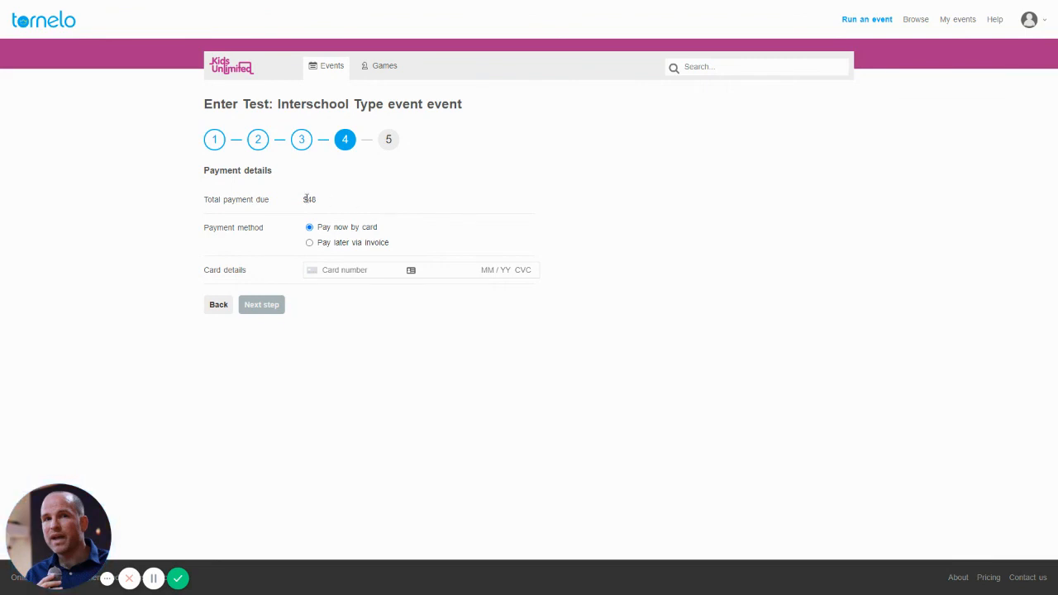
# Choose 'Pay later via invoice' as the payment method and continue to the confirmation summary.
pyautogui.click(310, 243)
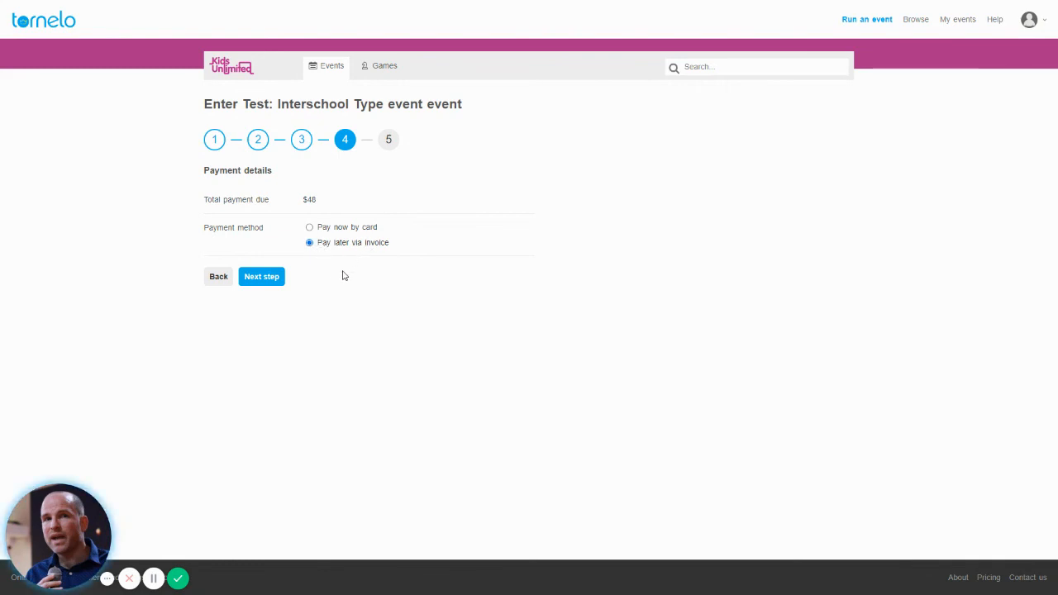
pyautogui.click(310, 227)
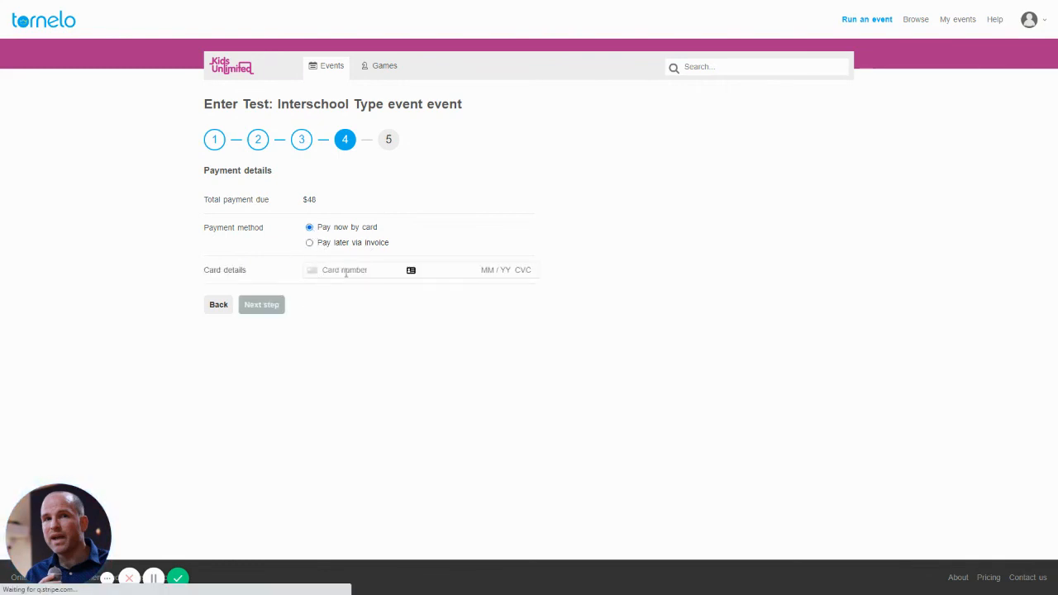
pyautogui.click(338, 243)
pyautogui.click(264, 281)
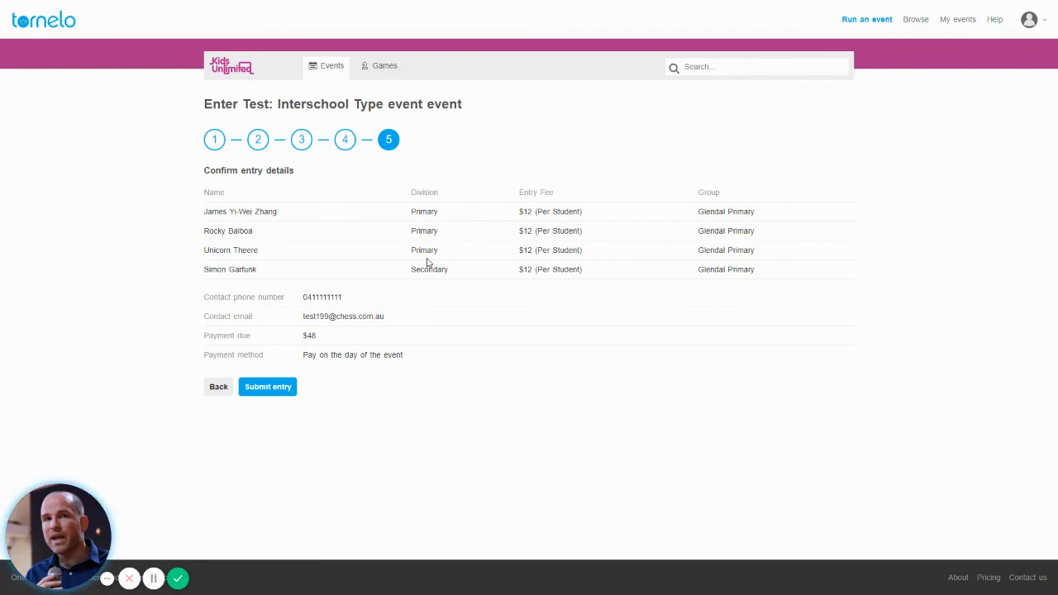
# Submit the four-player entry ($48 due) and dismiss the success message.
pyautogui.click(265, 390)
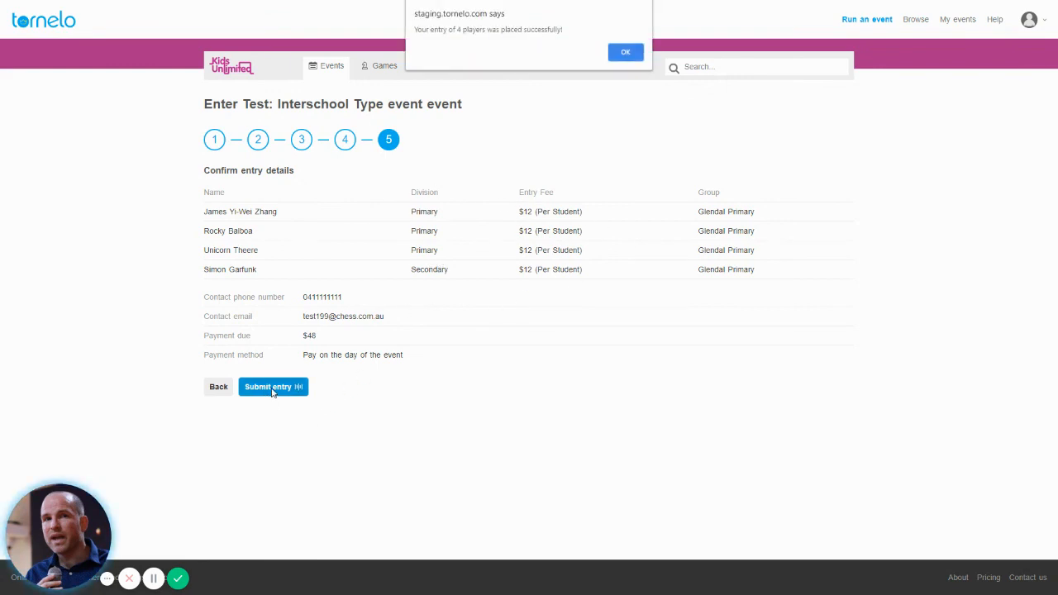
pyautogui.click(617, 53)
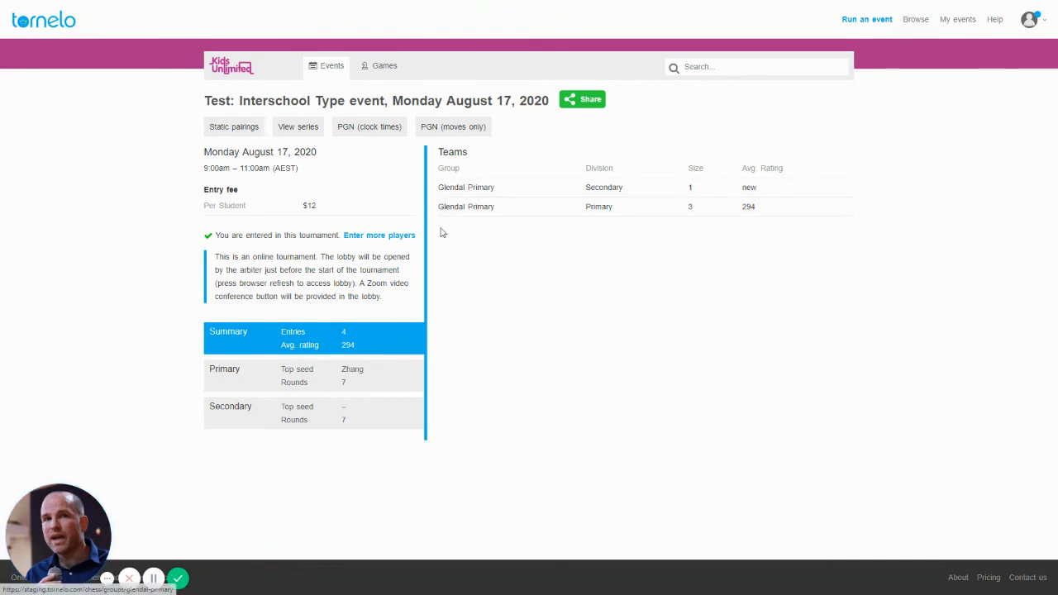
# Review the Primary and Secondary team rows, then the Summary showing 4 entries averaging 294.
pyautogui.click(377, 383)
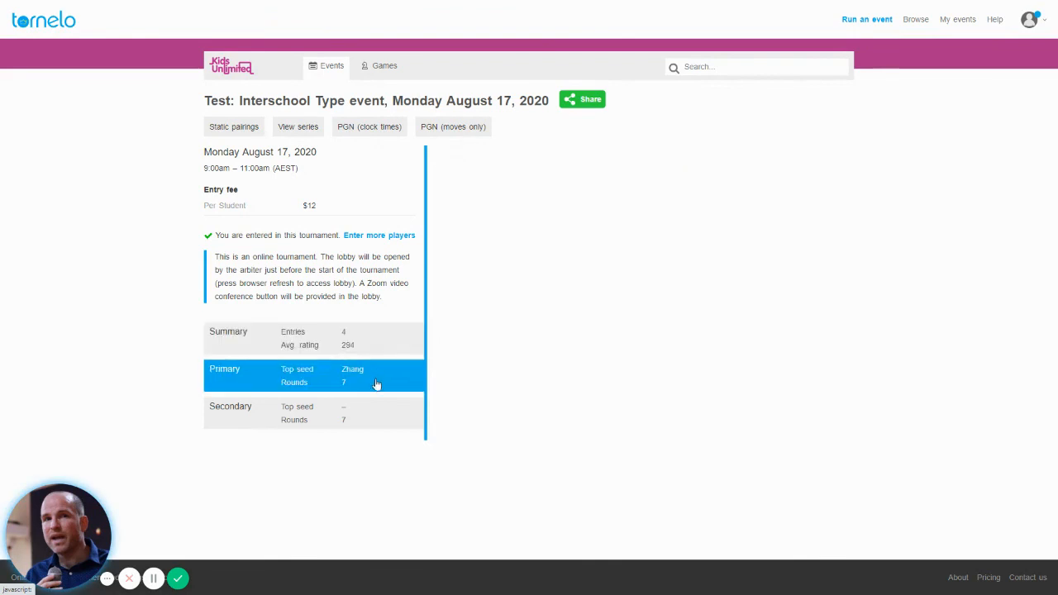
pyautogui.click(323, 408)
pyautogui.click(312, 378)
pyautogui.click(300, 345)
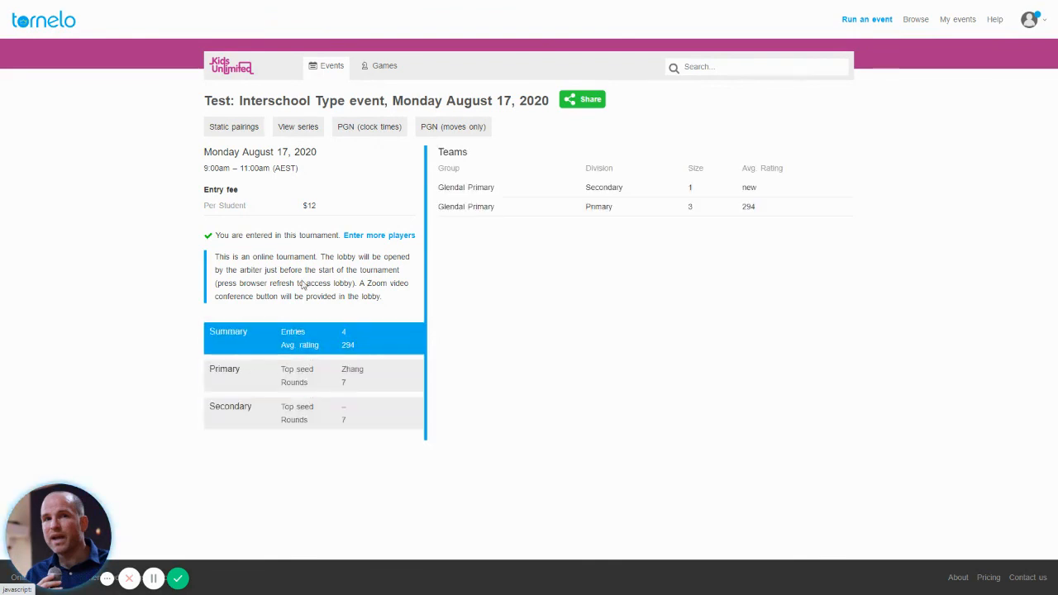